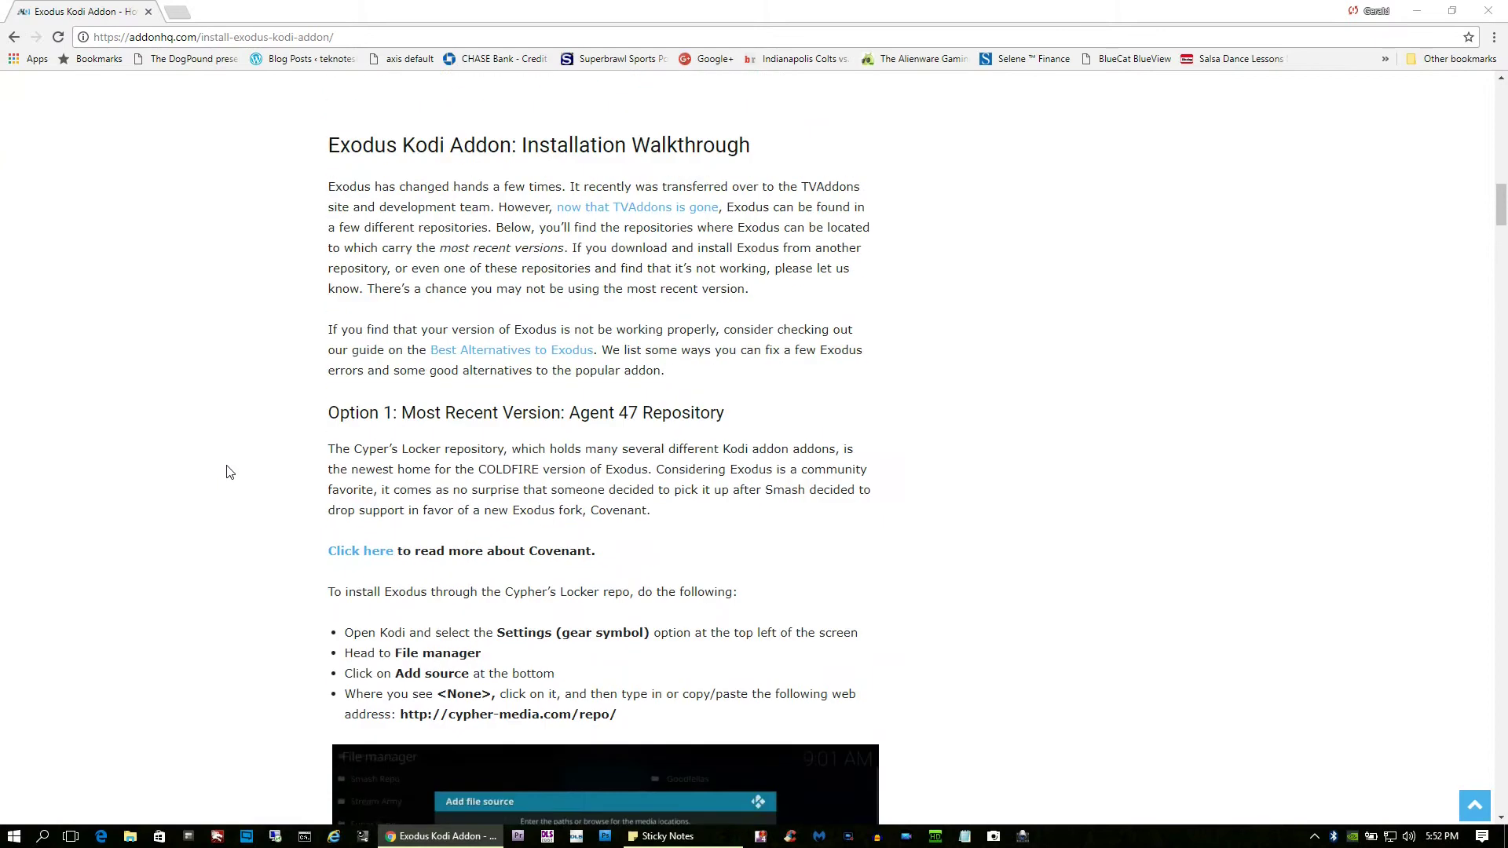
Review the page address and the Option 1 instructions for installing Exodus through the Cypher's Locker repo.
{"action": "left_click_drag", "start_coordinate": [334, 37], "coordinate": [91, 38]}
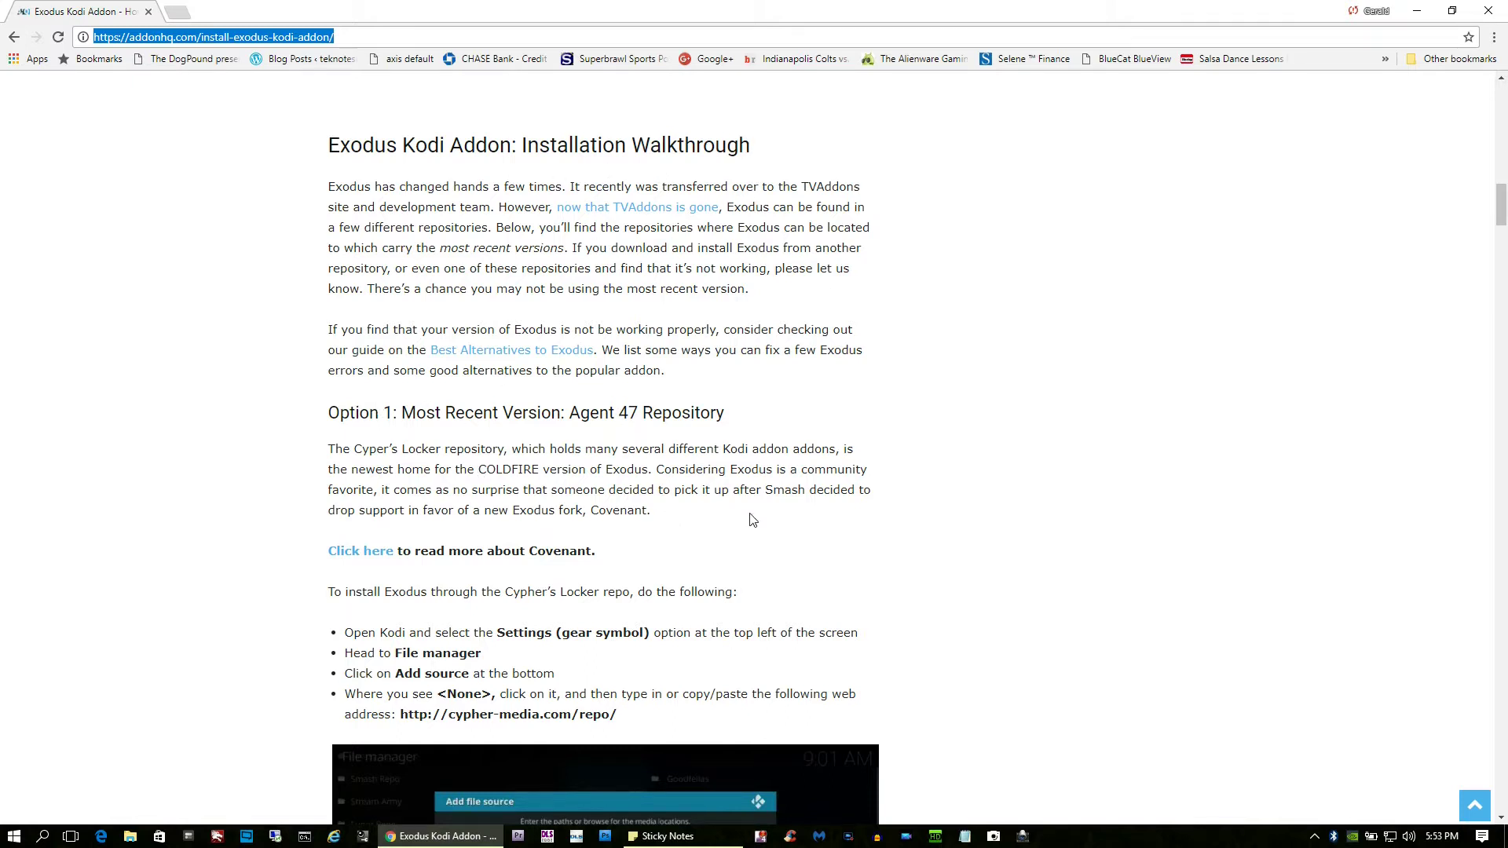
{"action": "scroll", "coordinate": [794, 518], "scroll_direction": "down", "scroll_amount": 2}
{"action": "scroll", "coordinate": [1068, 531], "scroll_direction": "down", "scroll_amount": 1}
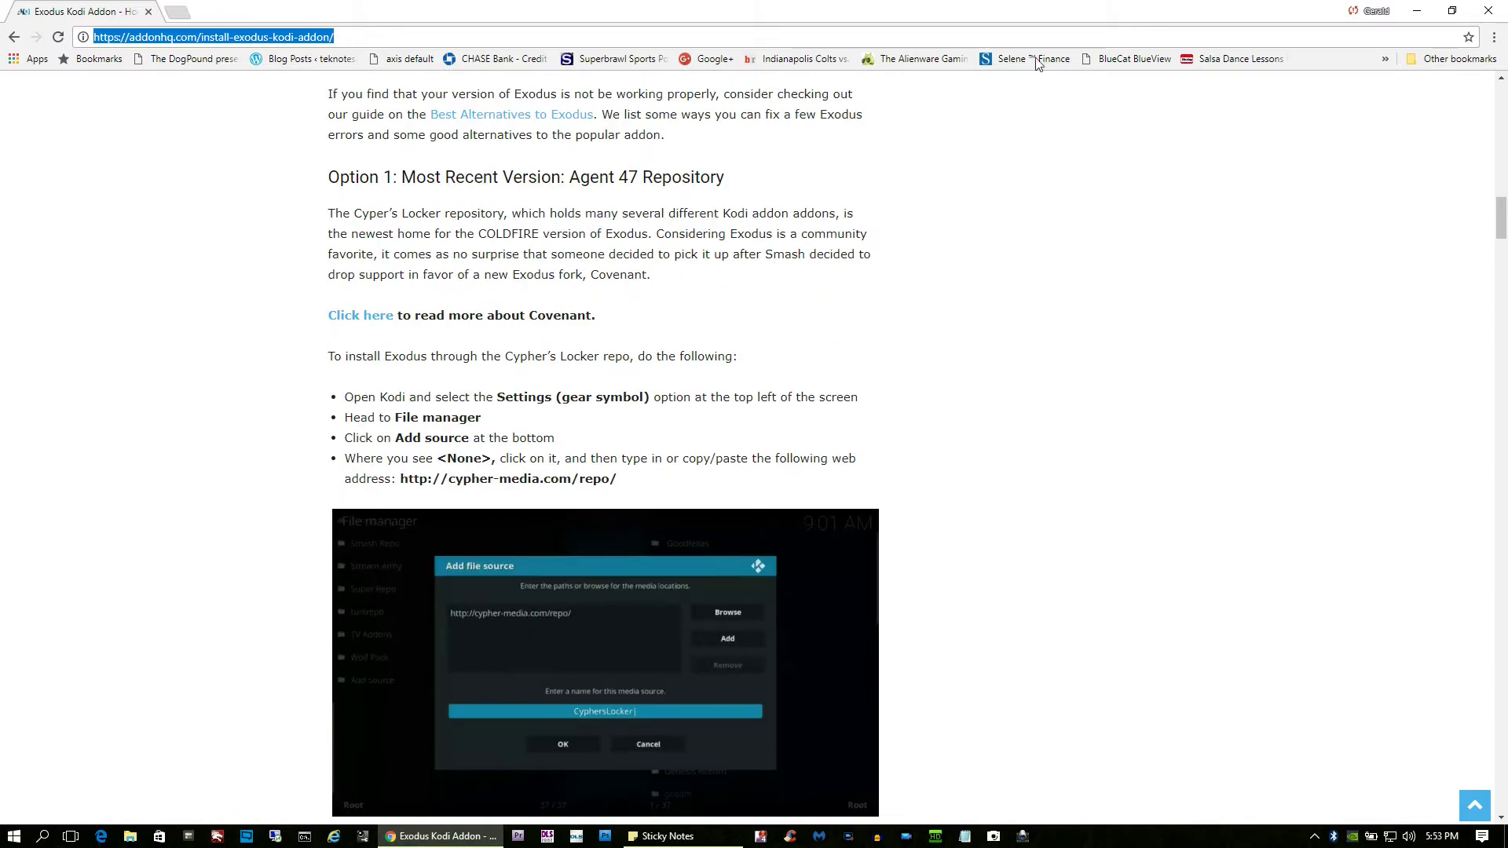
Switch to Kodi by launching it and dismiss the TVADDONS notice.
{"action": "left_click", "coordinate": [15, 836]}
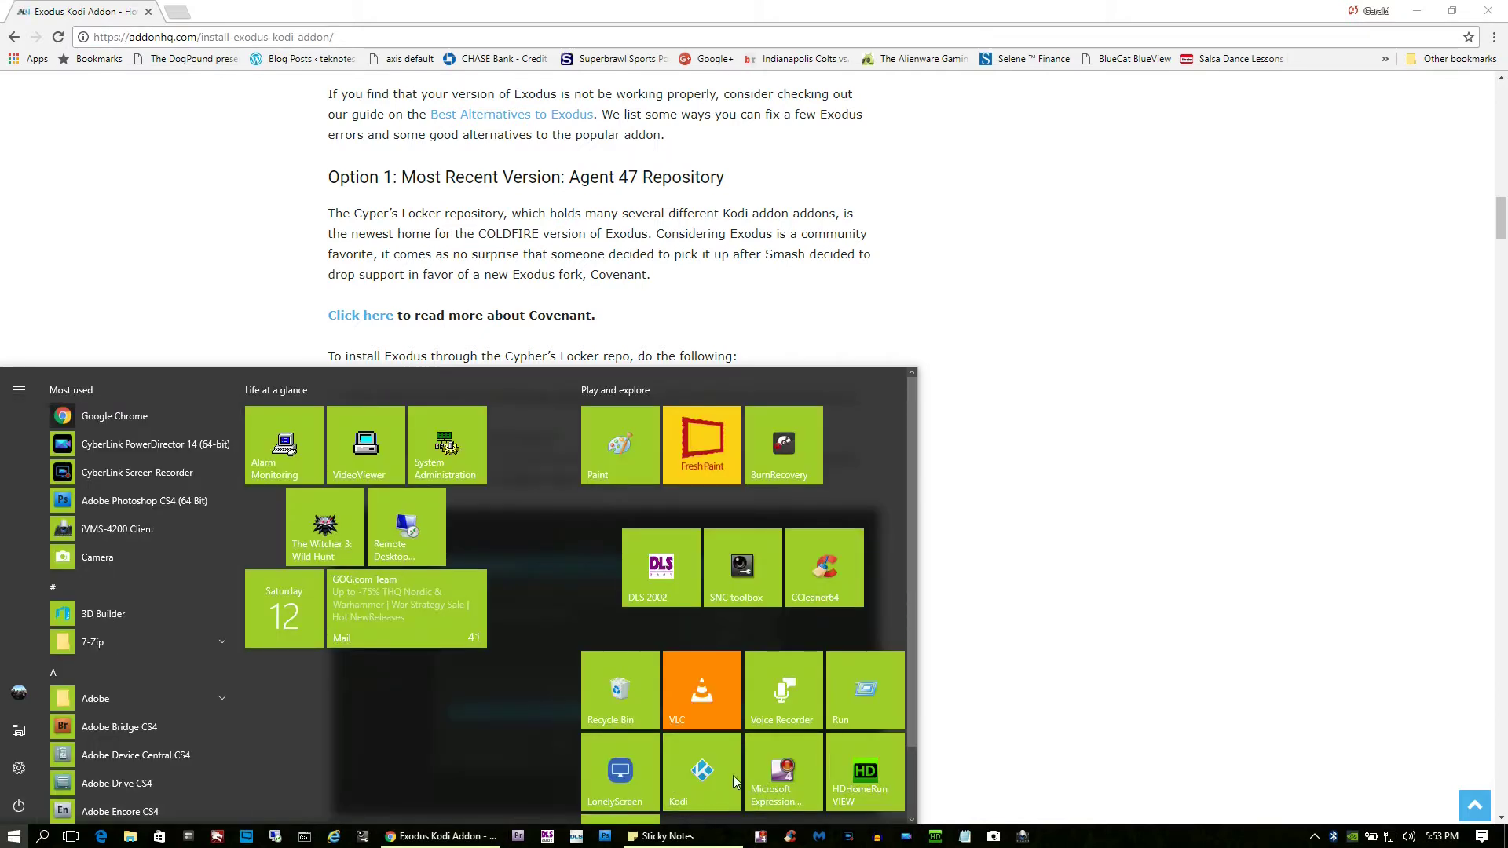
{"action": "left_click", "coordinate": [699, 785]}
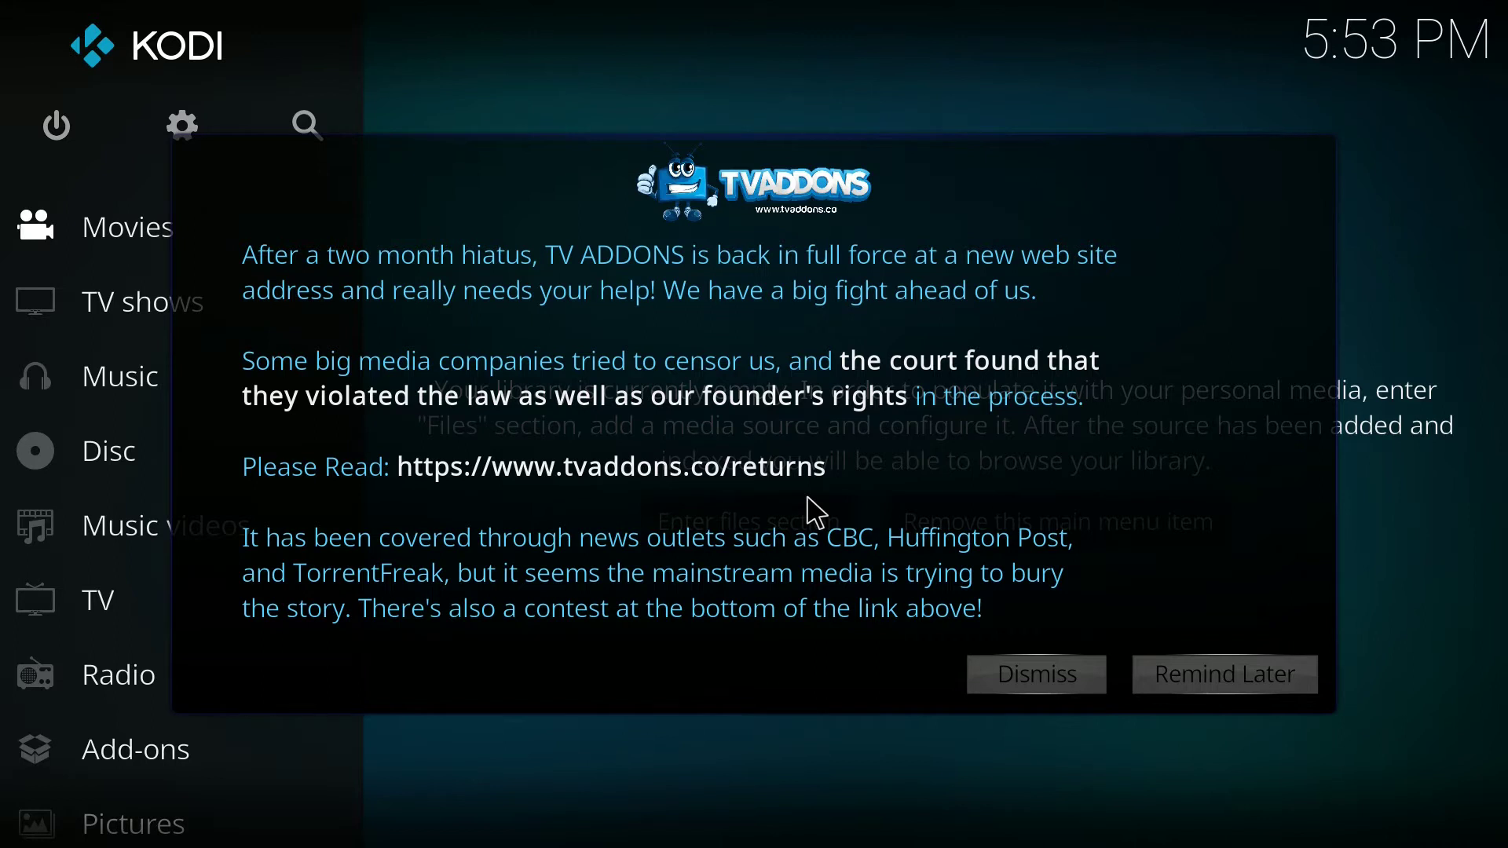
{"action": "left_click", "coordinate": [1088, 682]}
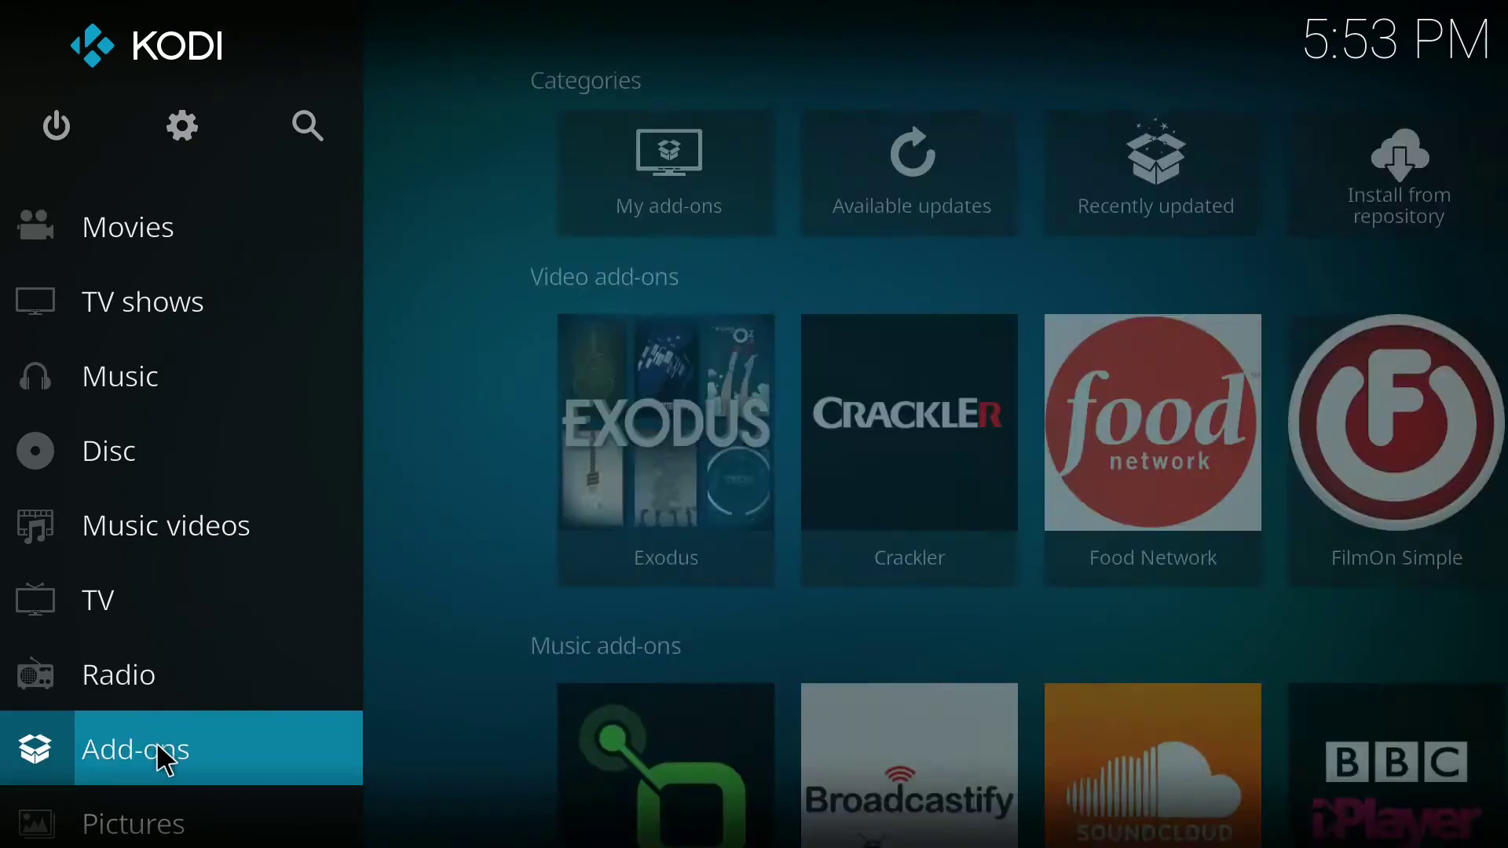
Look through the installed video add-ons and return to the home screen.
{"action": "left_click", "coordinate": [158, 746]}
{"action": "mouse_move", "coordinate": [320, 571]}
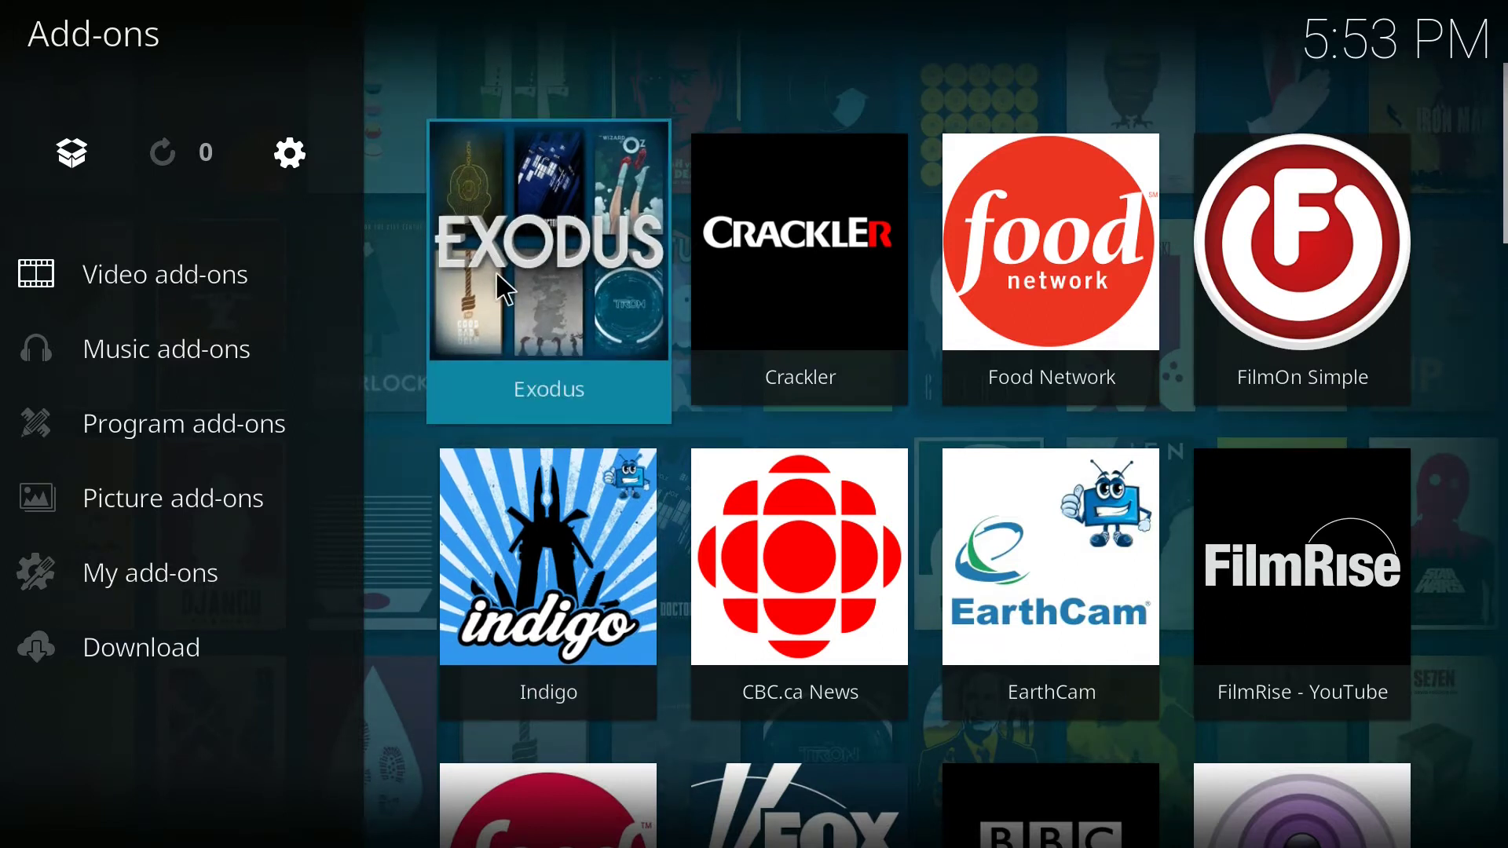
{"action": "key", "text": "Escape"}
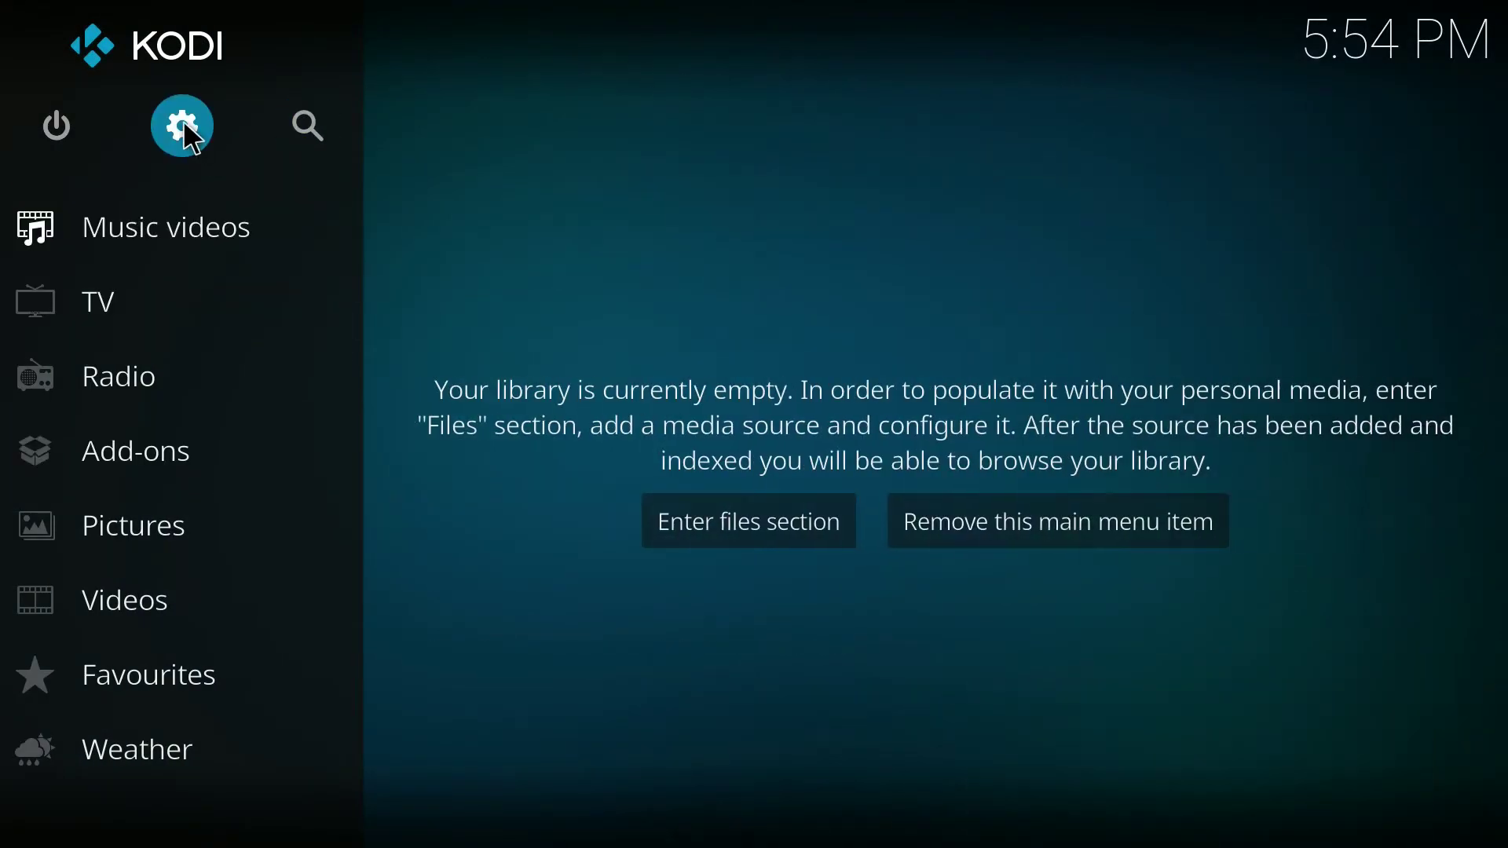
Check the Unknown sources option in the add-on section of the system settings and return to the settings overview.
{"action": "left_click", "coordinate": [184, 126]}
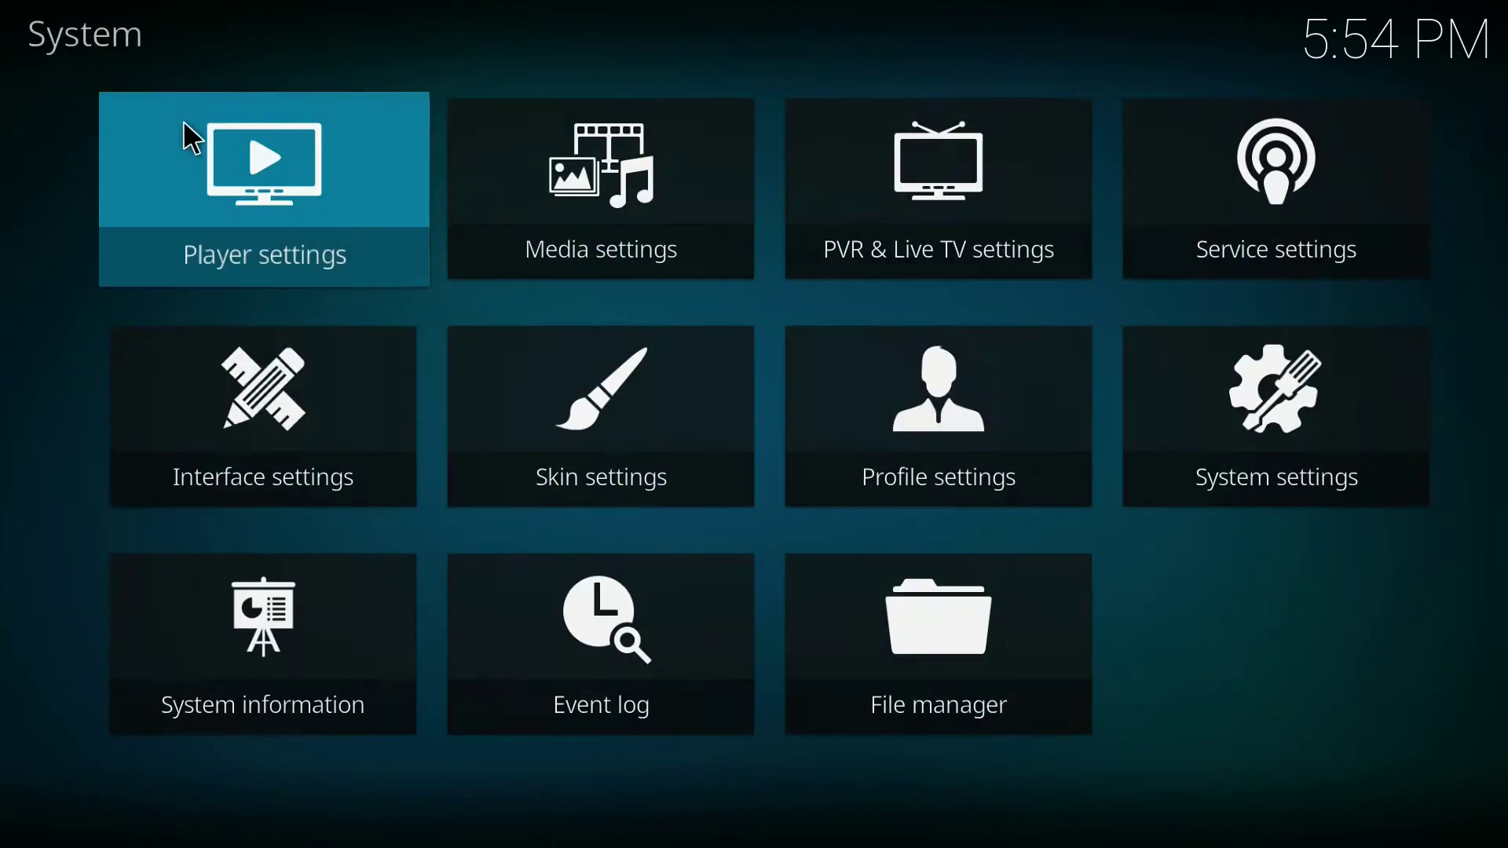
{"action": "left_click", "coordinate": [1309, 408]}
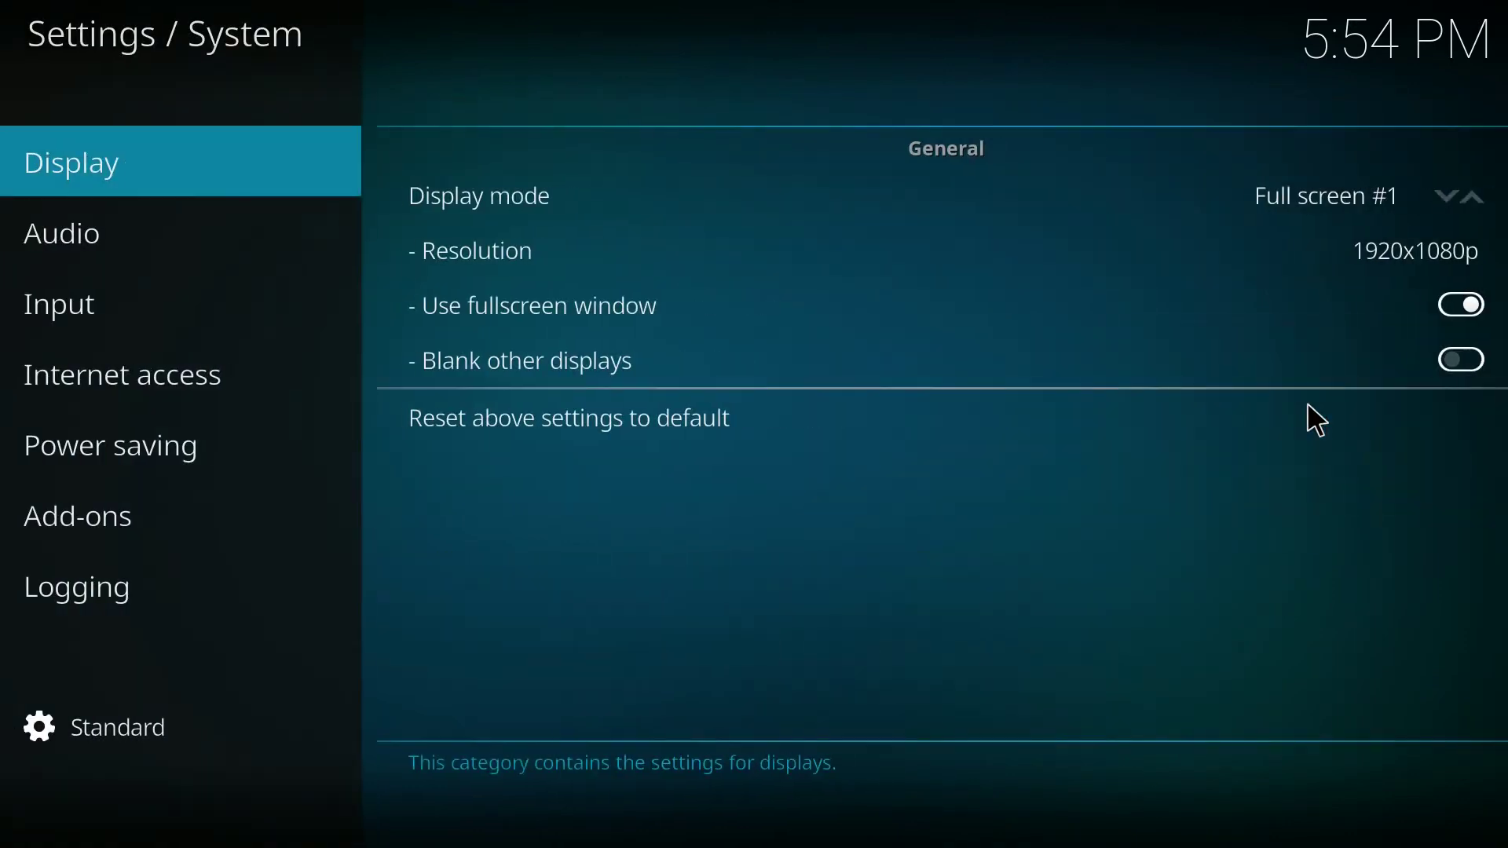
{"action": "mouse_move", "coordinate": [162, 591]}
{"action": "mouse_move", "coordinate": [144, 539]}
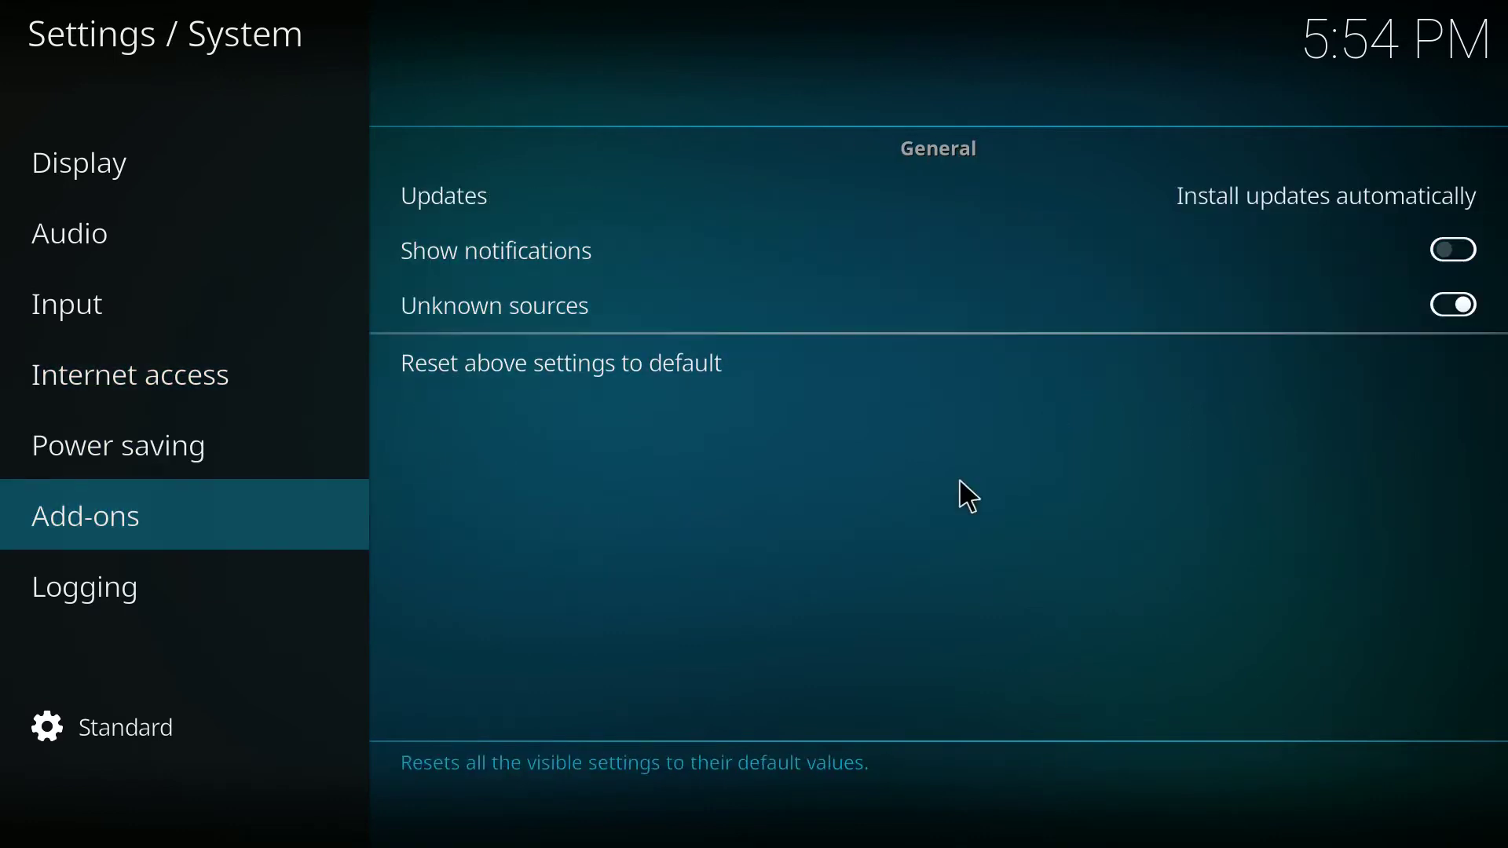
{"action": "key", "text": "Escape"}
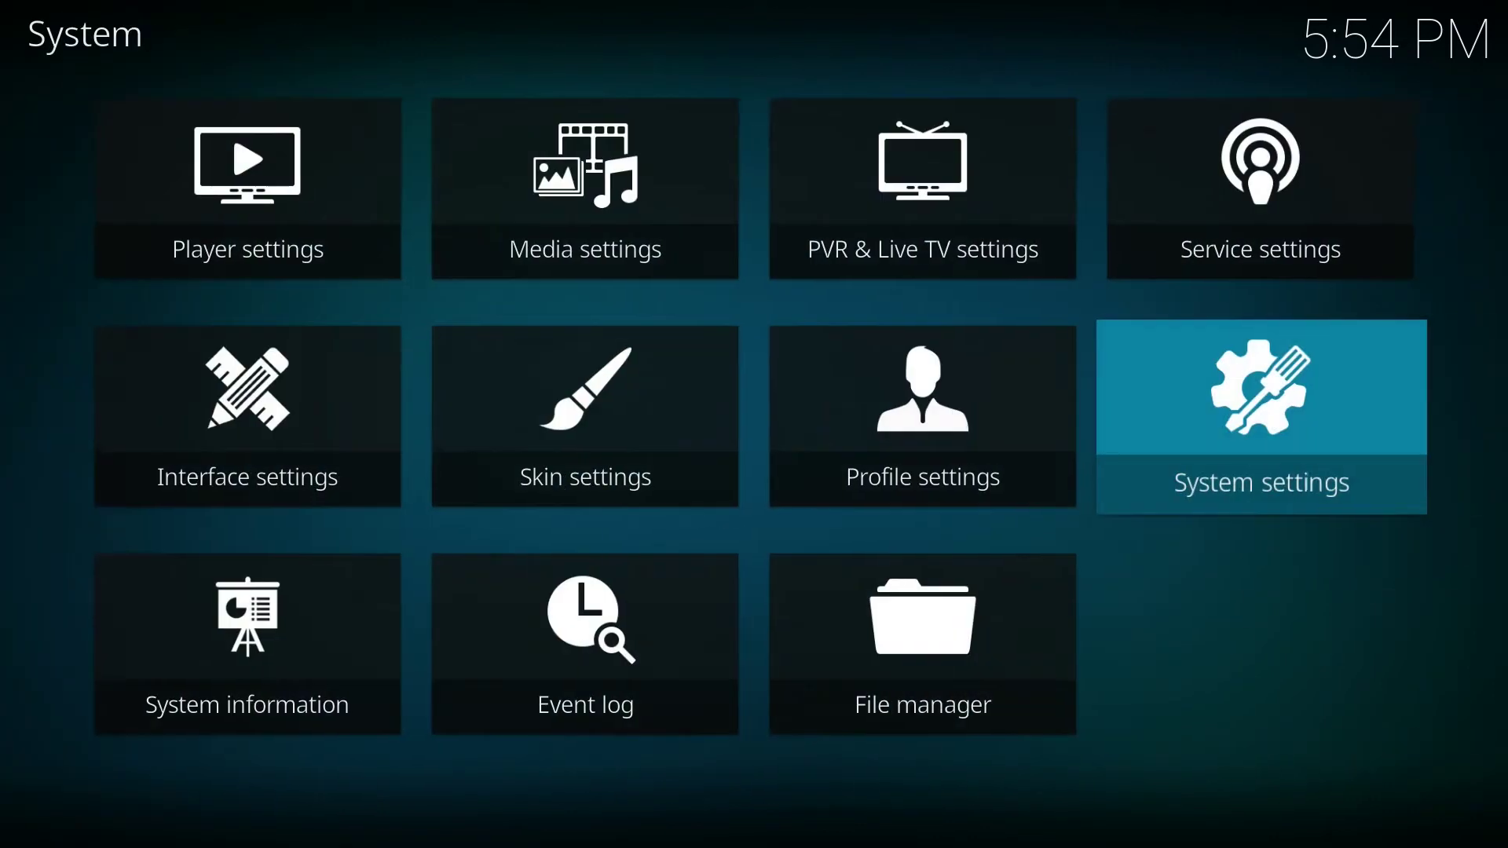
{"action": "left_click", "coordinate": [949, 606]}
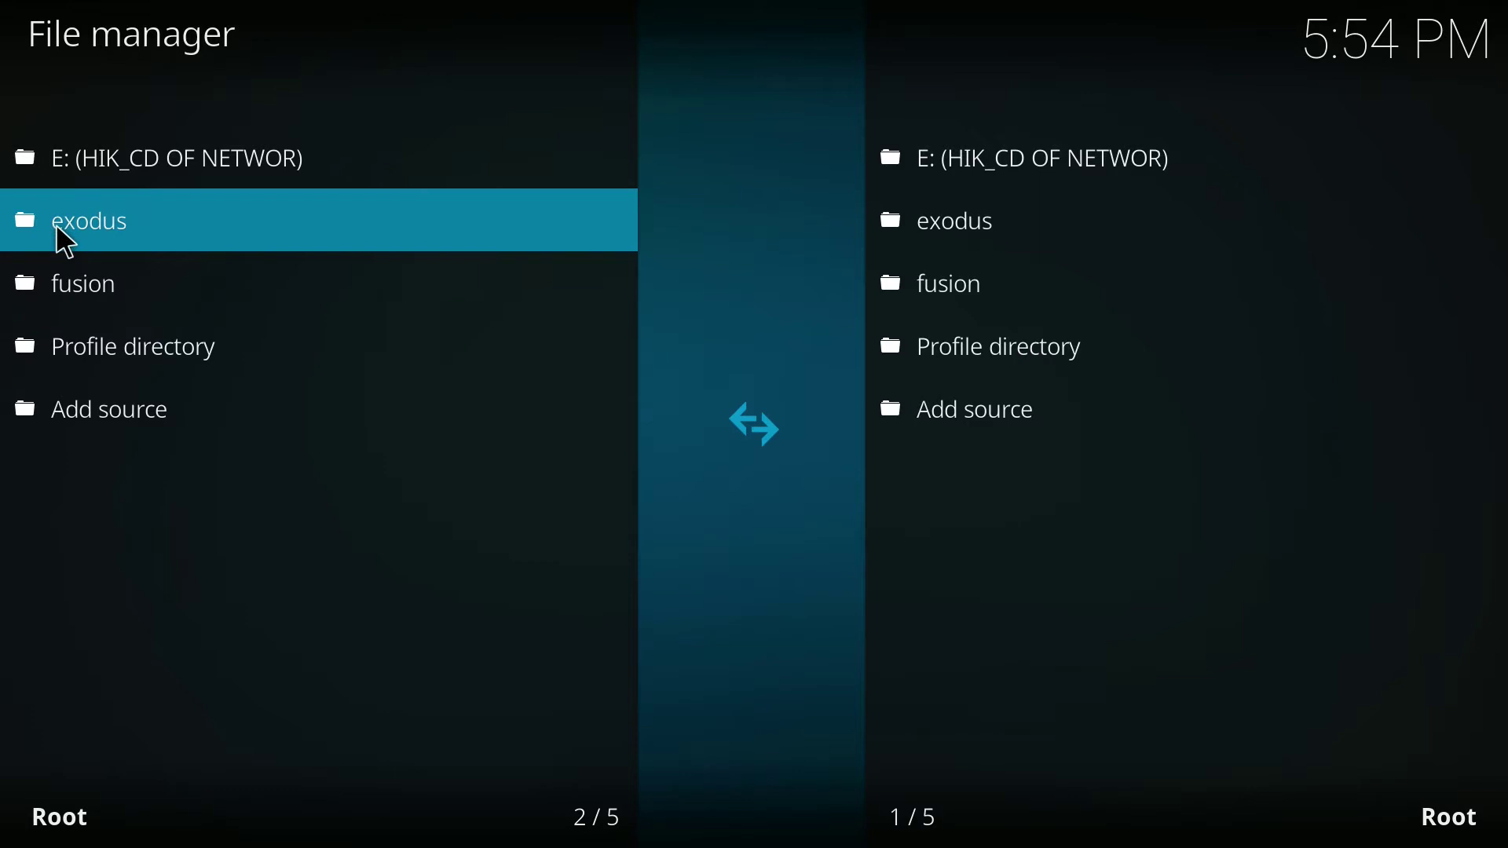
{"action": "left_click", "coordinate": [69, 410]}
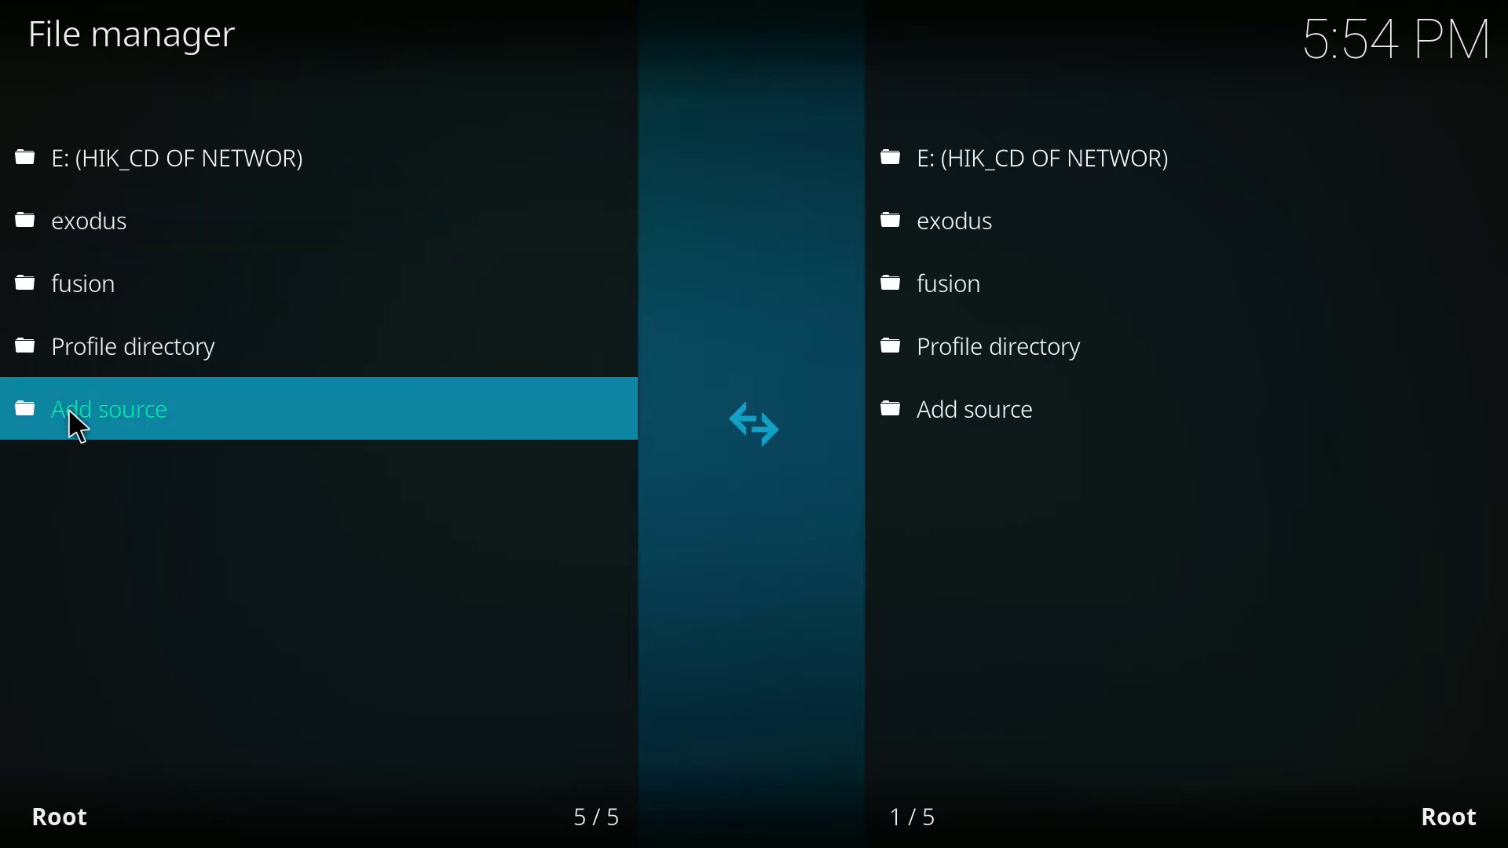
{"action": "left_click", "coordinate": [69, 409]}
{"action": "left_click", "coordinate": [457, 308]}
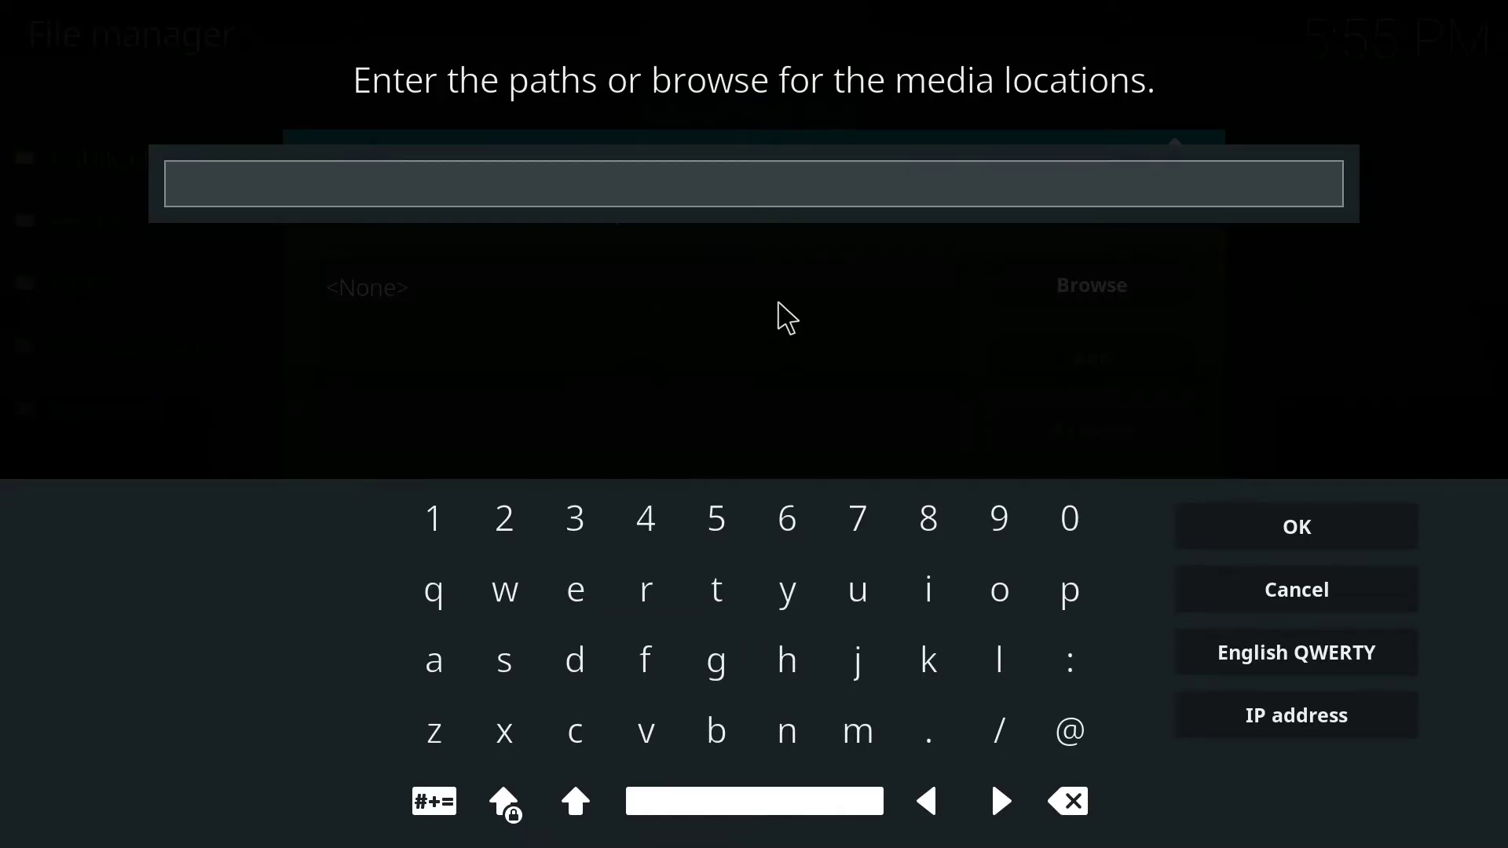
{"action": "type", "text": "http"}
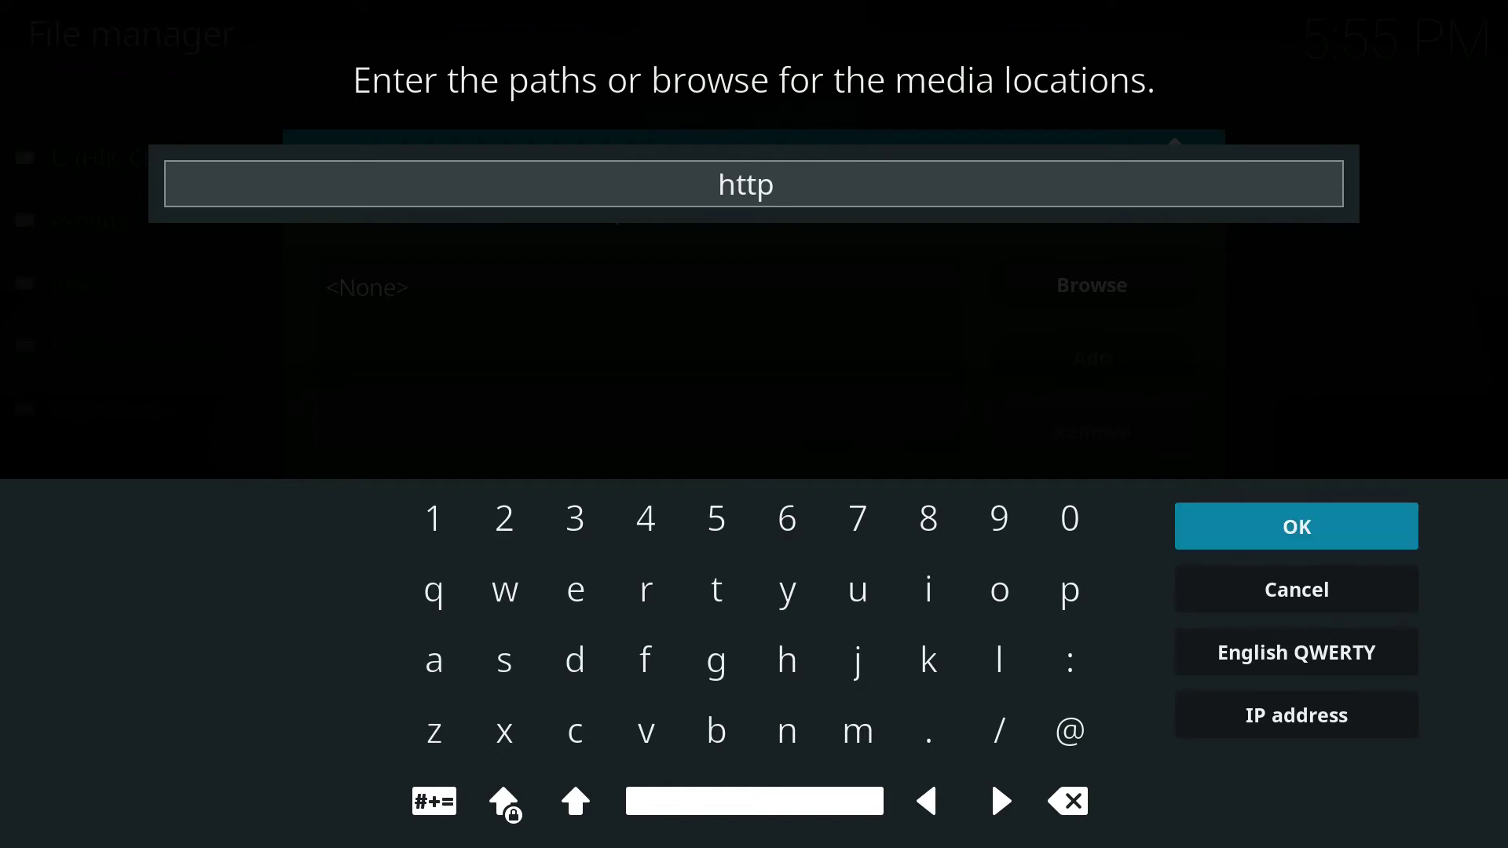
{"action": "type", "text": "://c"}
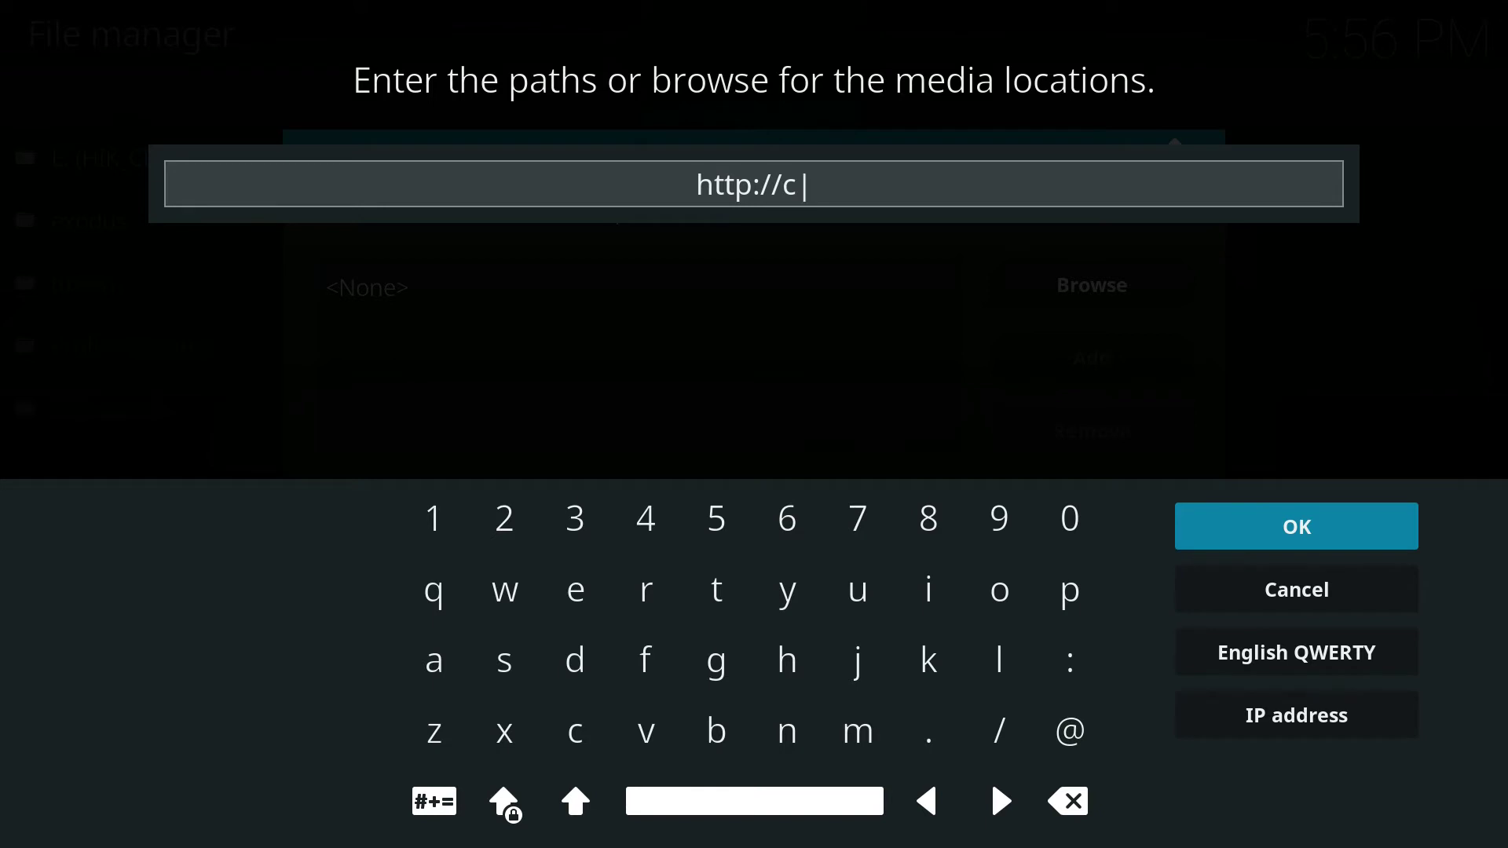
{"action": "type", "text": "yp"}
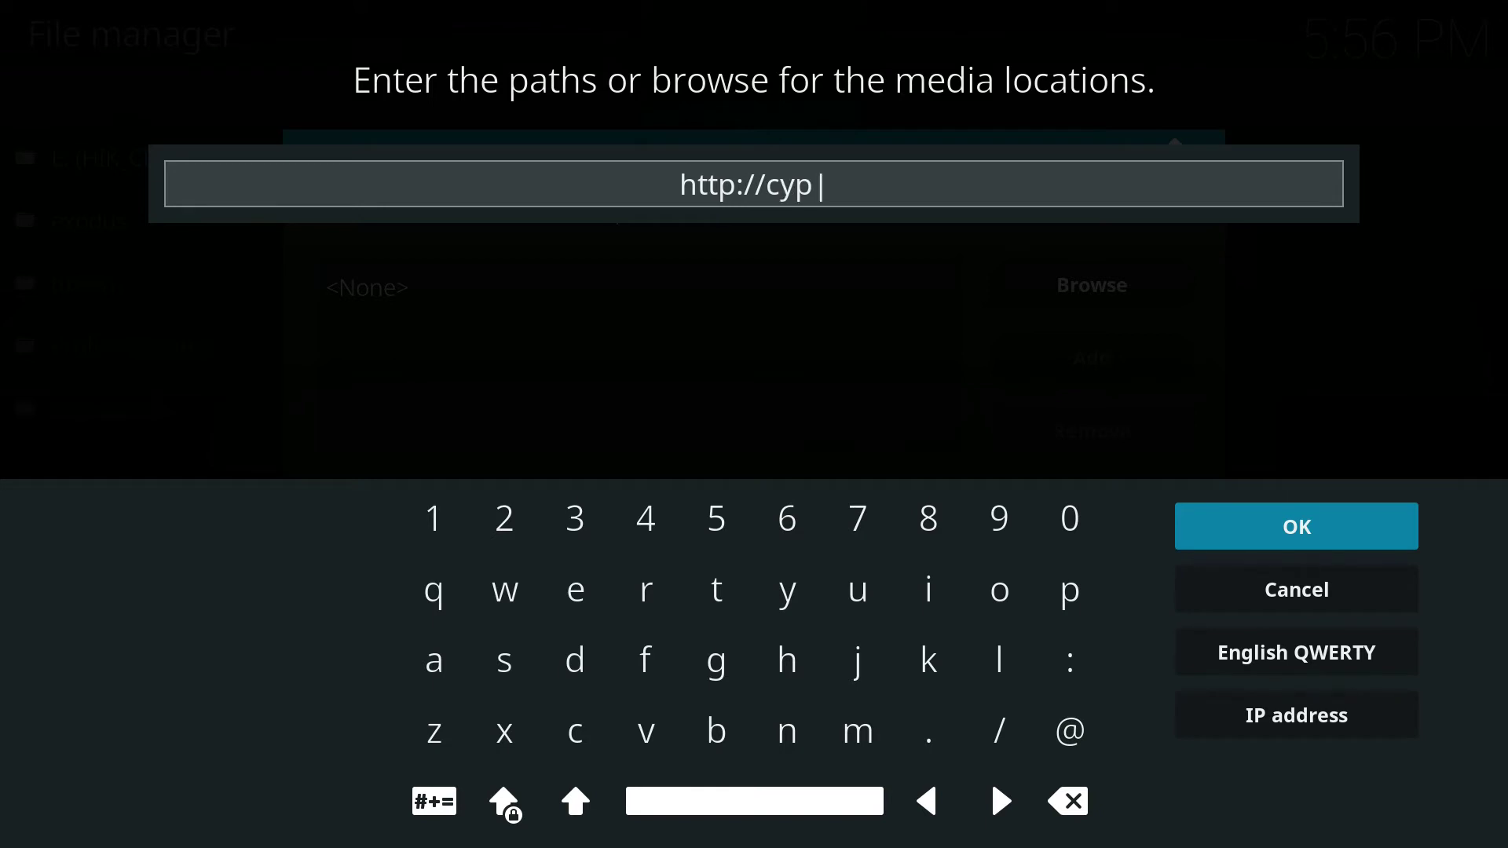
{"action": "type", "text": "her"}
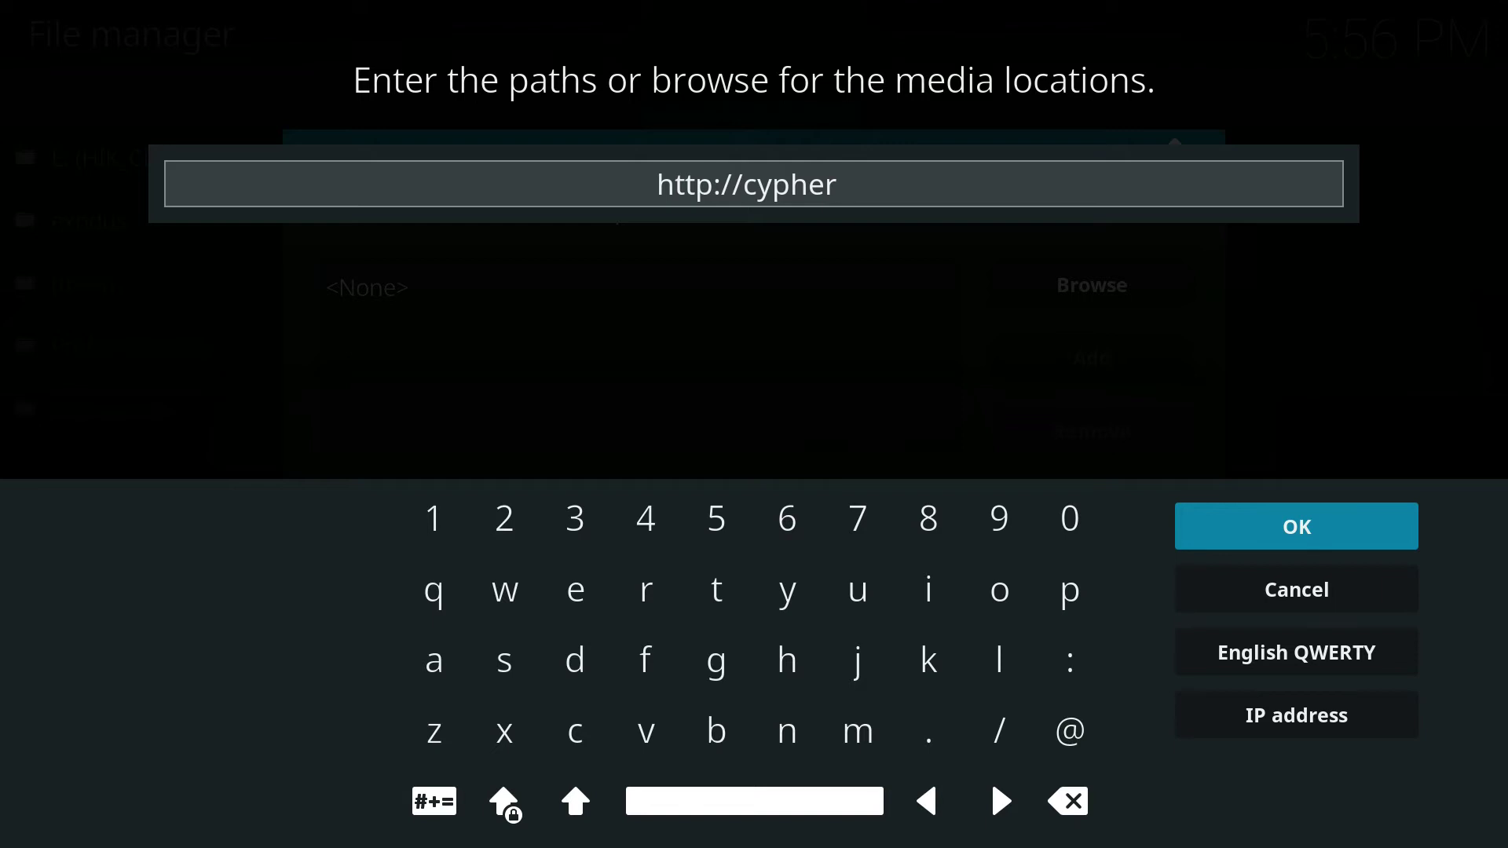
{"action": "type", "text": "-m"}
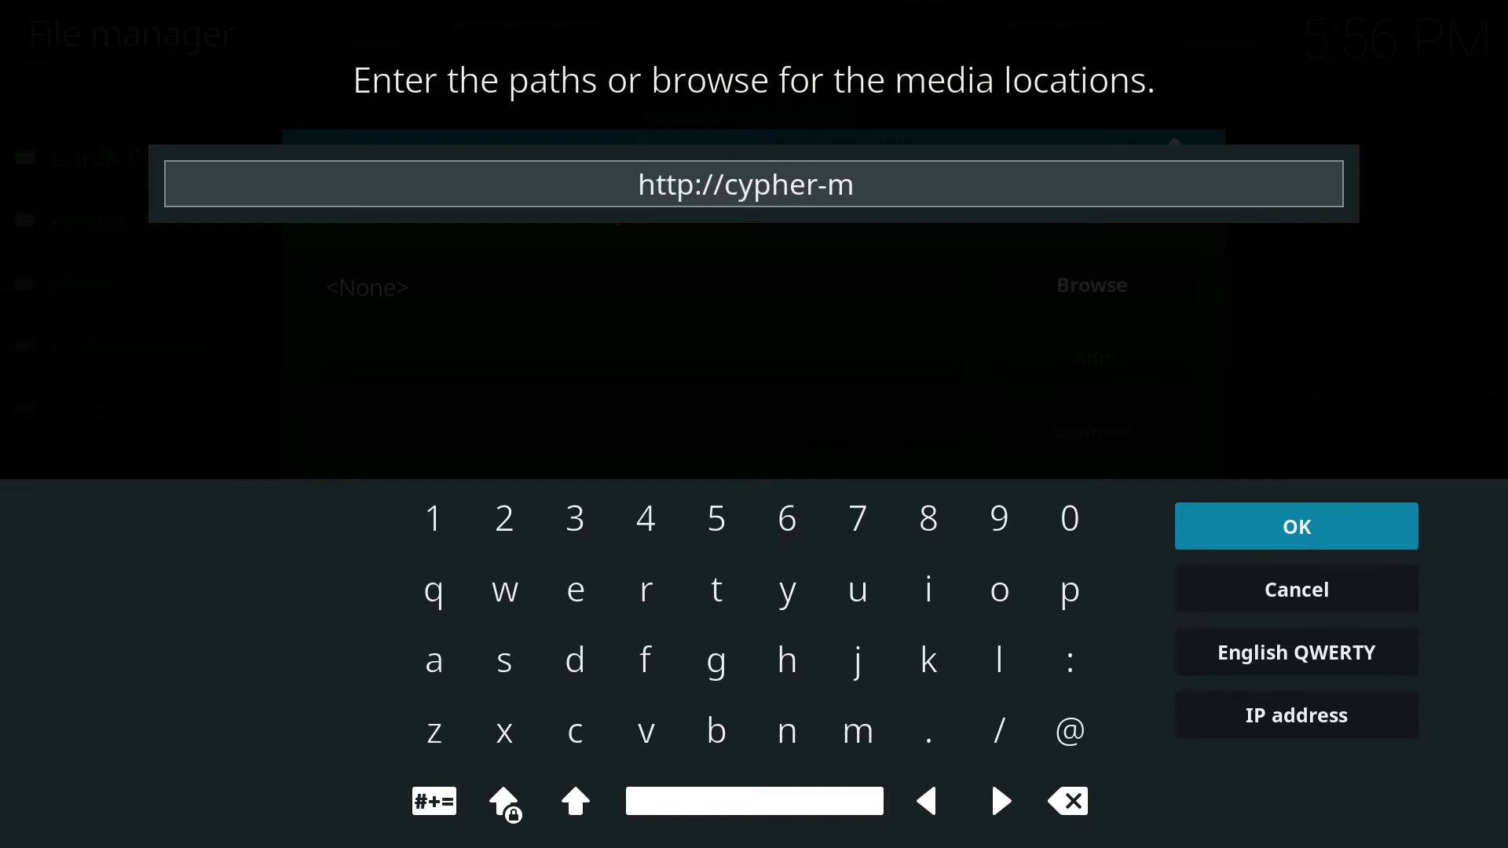
{"action": "type", "text": "edia"}
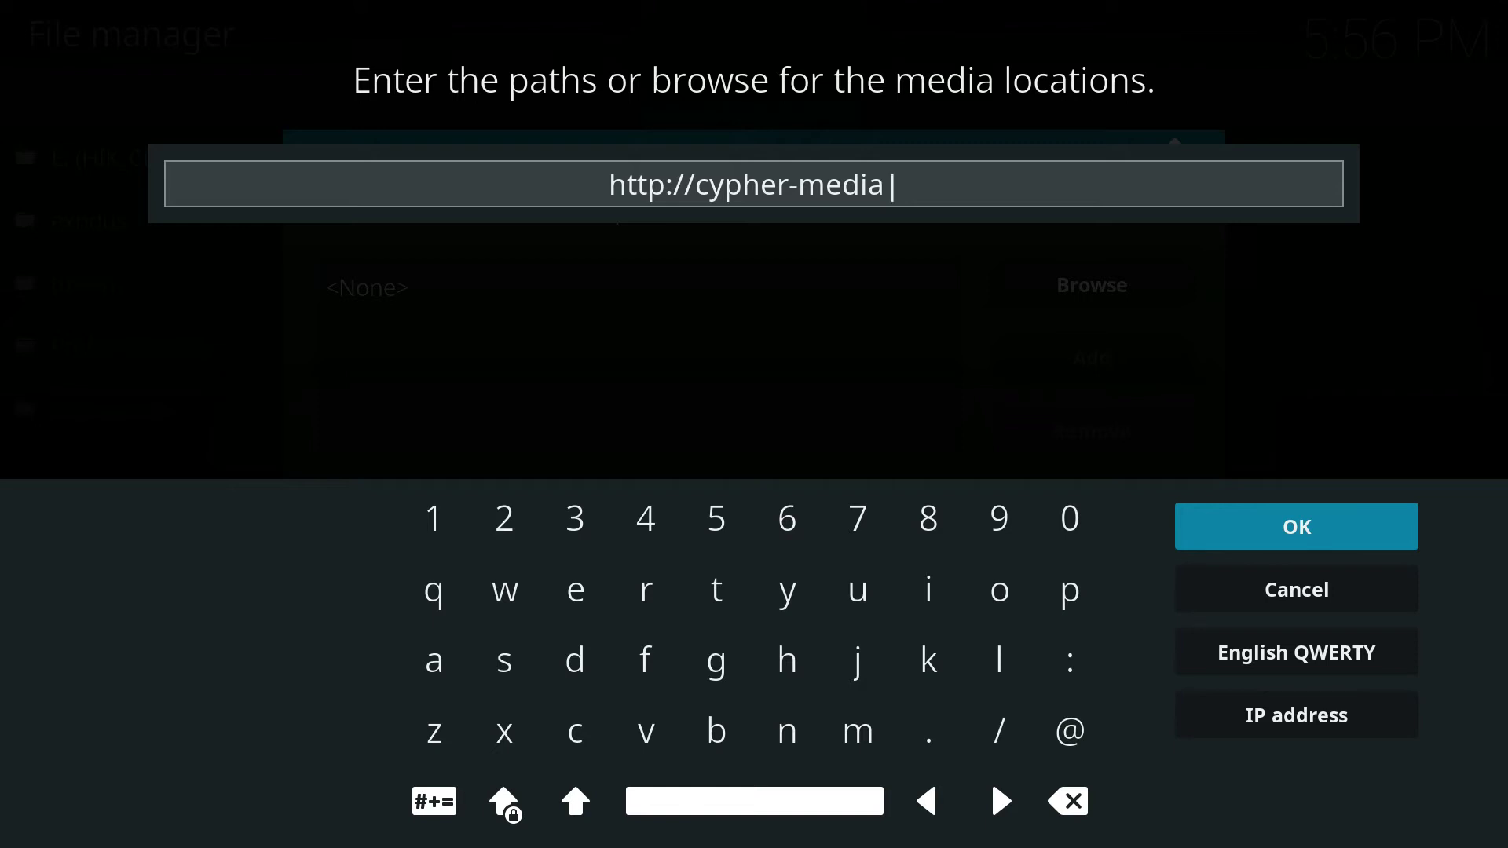
{"action": "type", "text": ".cp"}
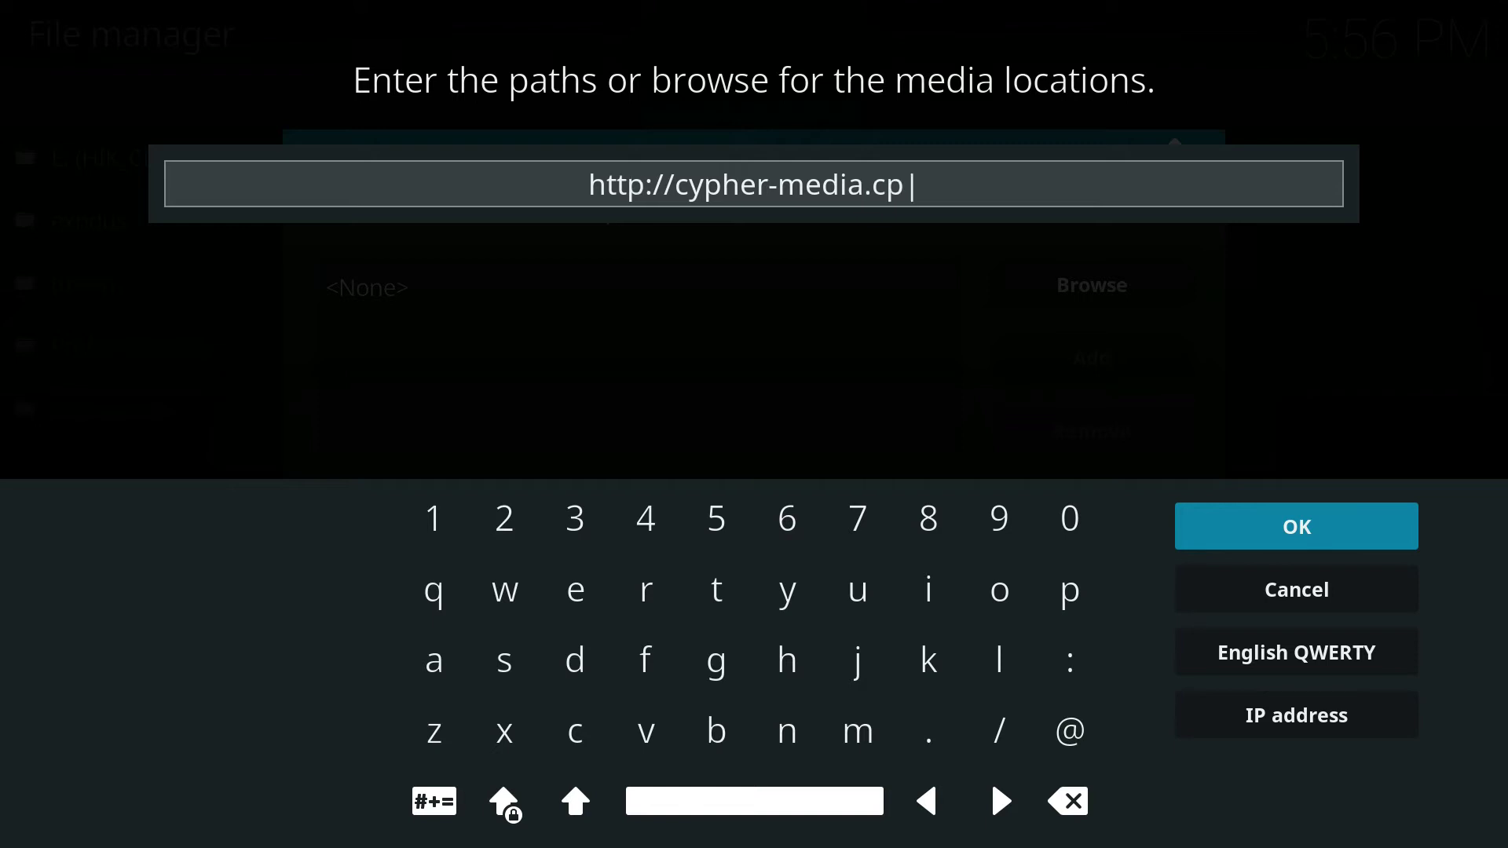
{"action": "key", "text": "BackSpace"}
{"action": "type", "text": "om"}
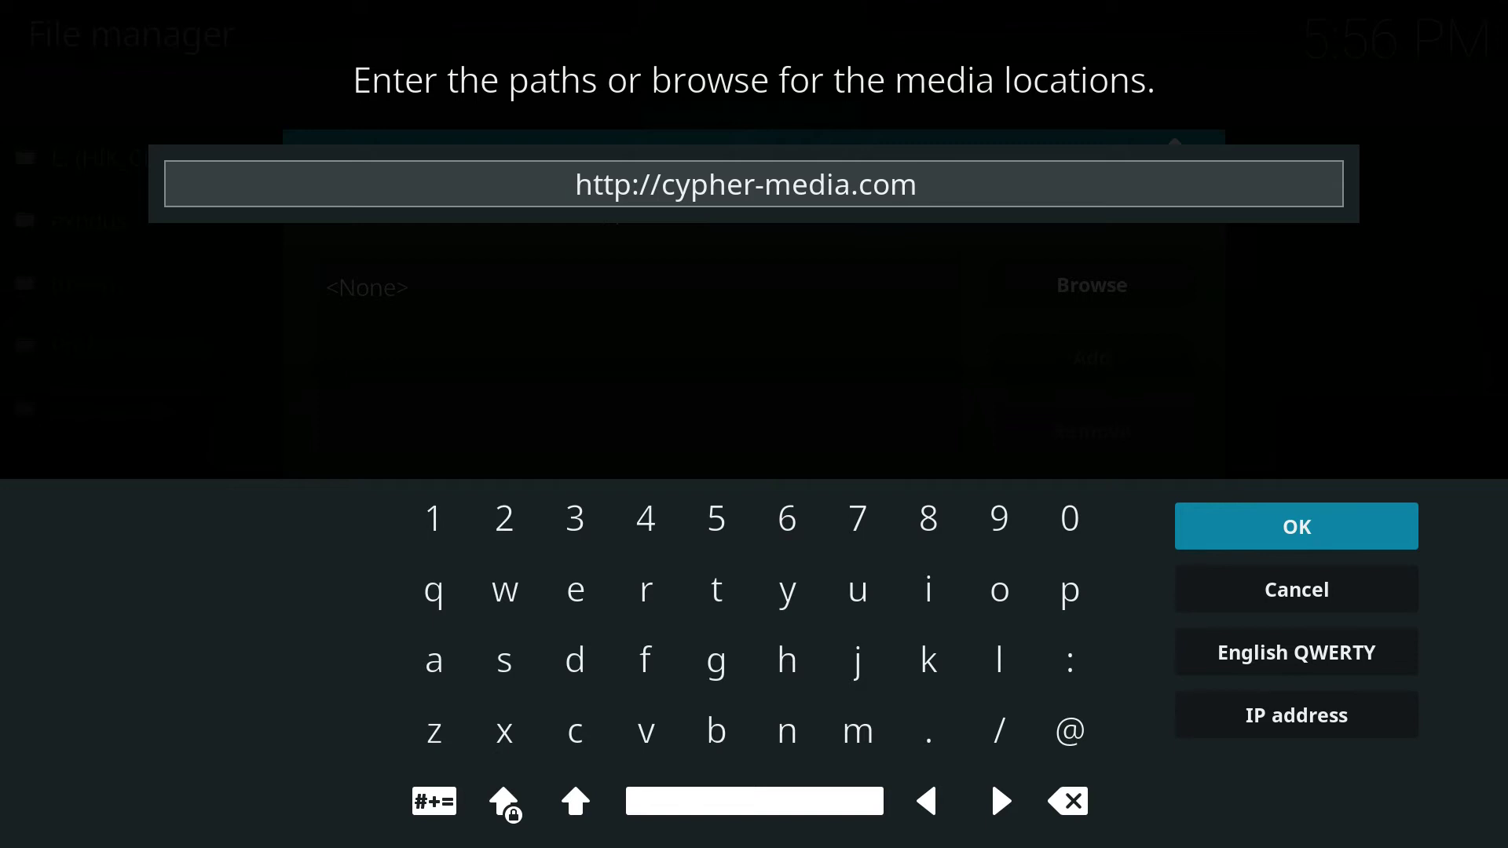
{"action": "type", "text": "/repo"}
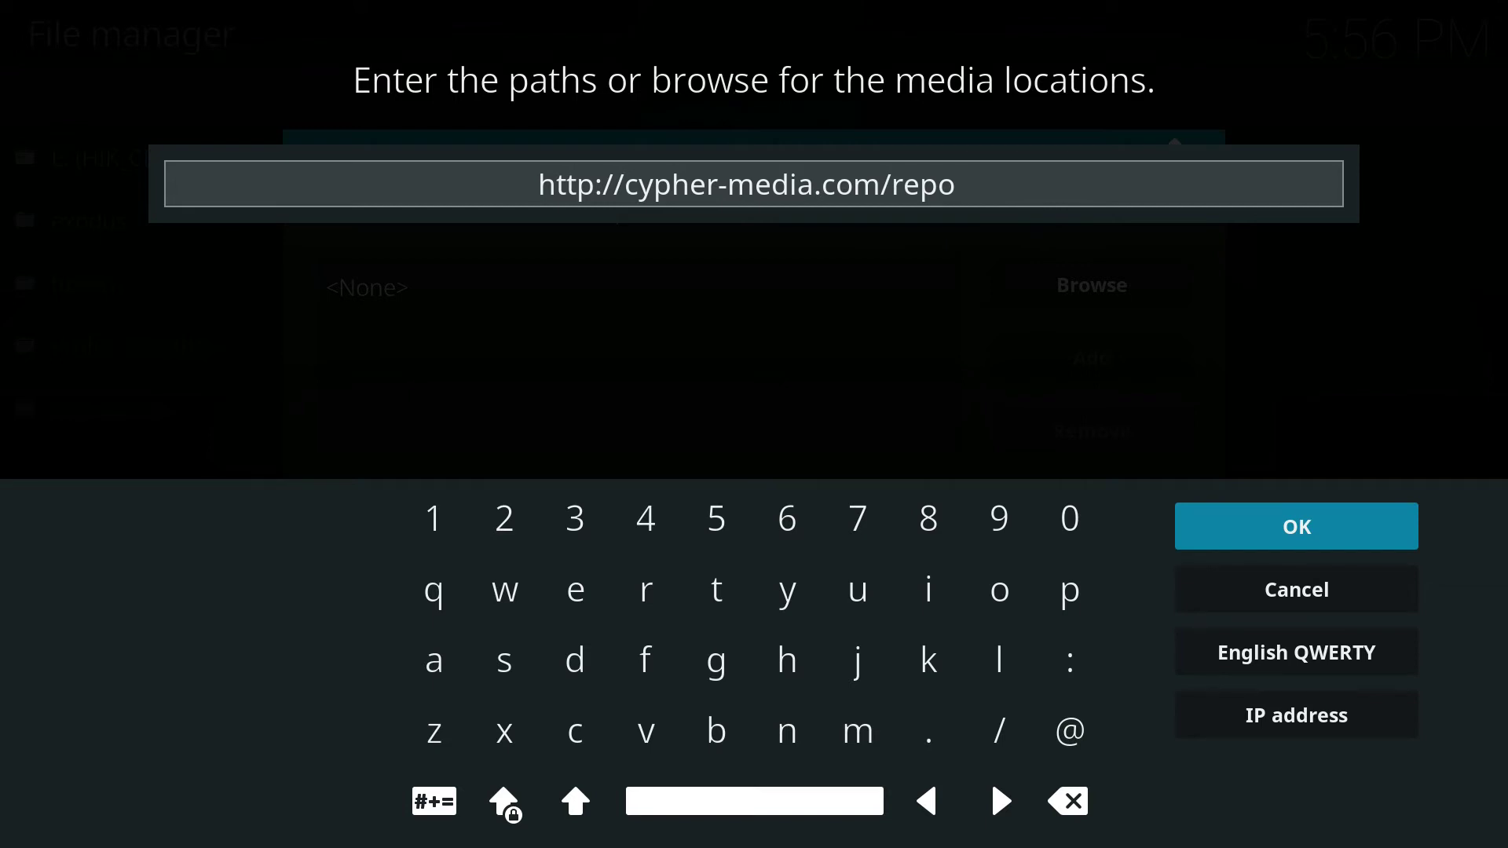
{"action": "type", "text": "/"}
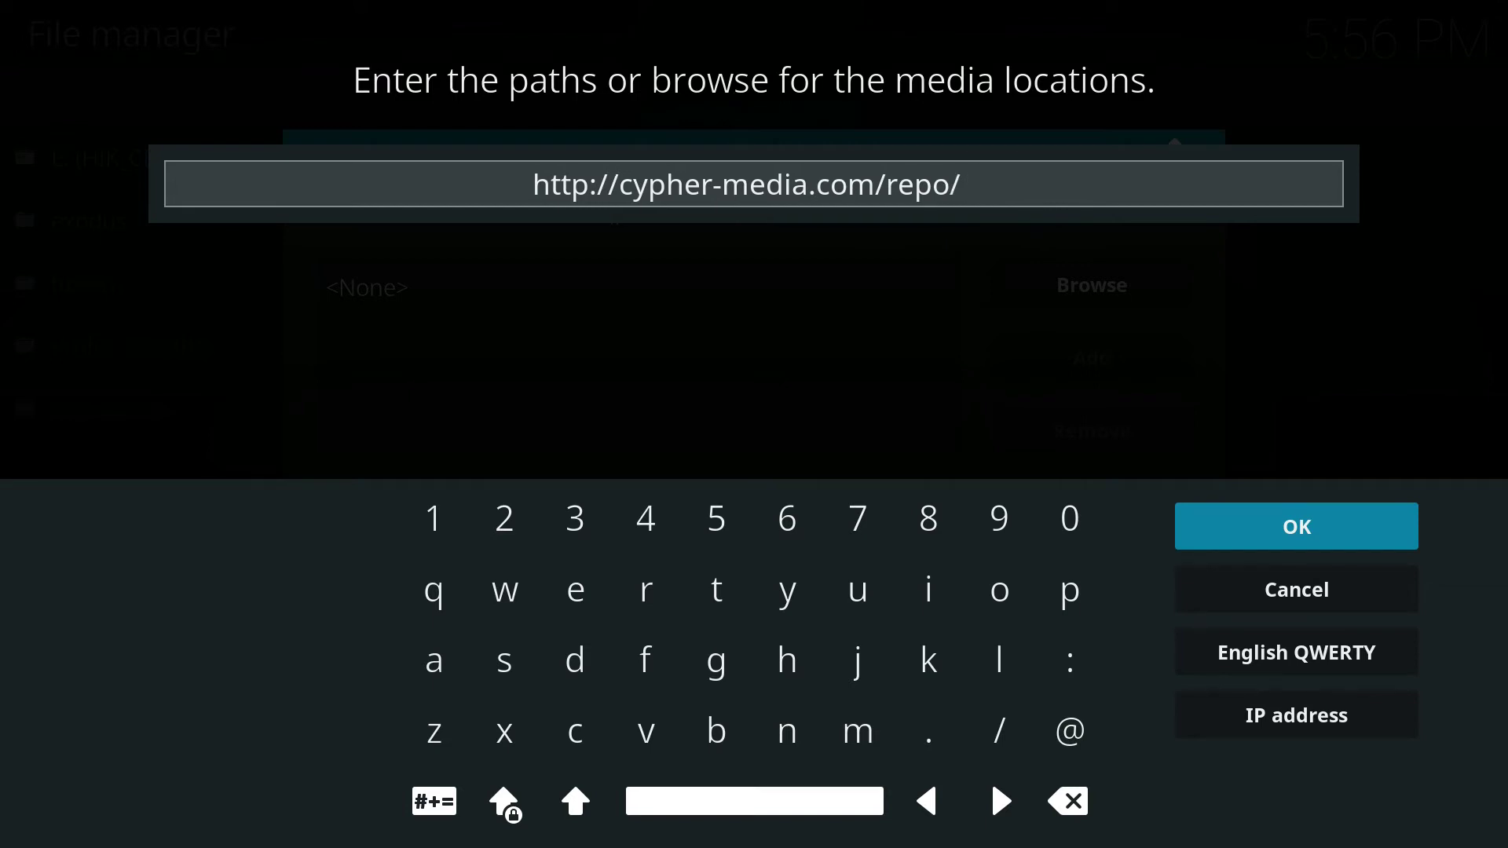
{"action": "left_click", "coordinate": [1365, 541]}
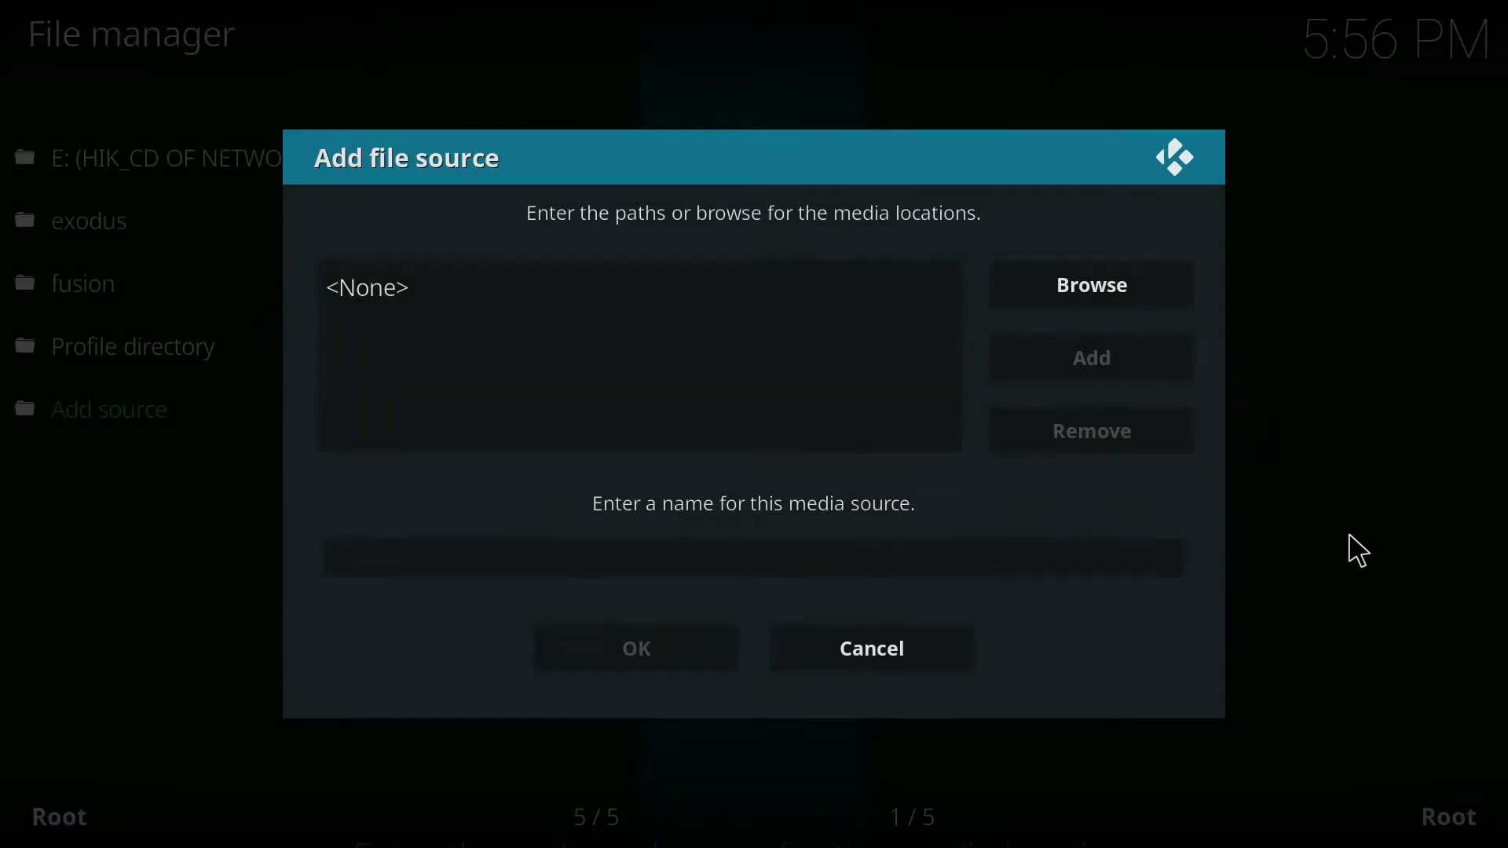
Name the new media source exodus2 and save it.
{"action": "left_click", "coordinate": [804, 563]}
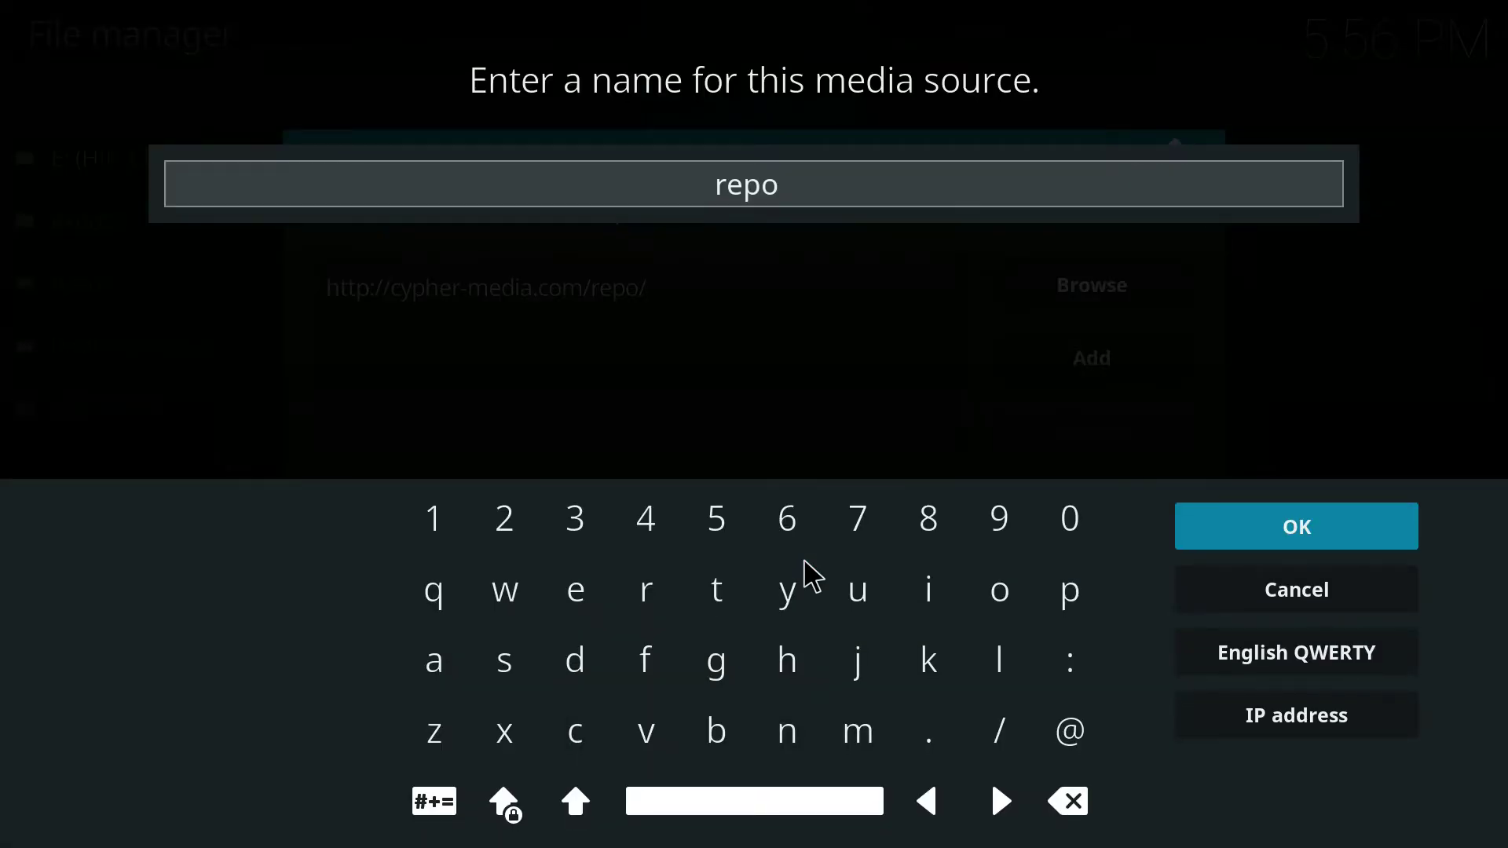
{"action": "key", "text": "BackSpace"}
{"action": "key", "text": "BackSpace"}
{"action": "key", "text": "BackSpace"}
{"action": "key", "text": "BackSpace"}
{"action": "type", "text": "ex"}
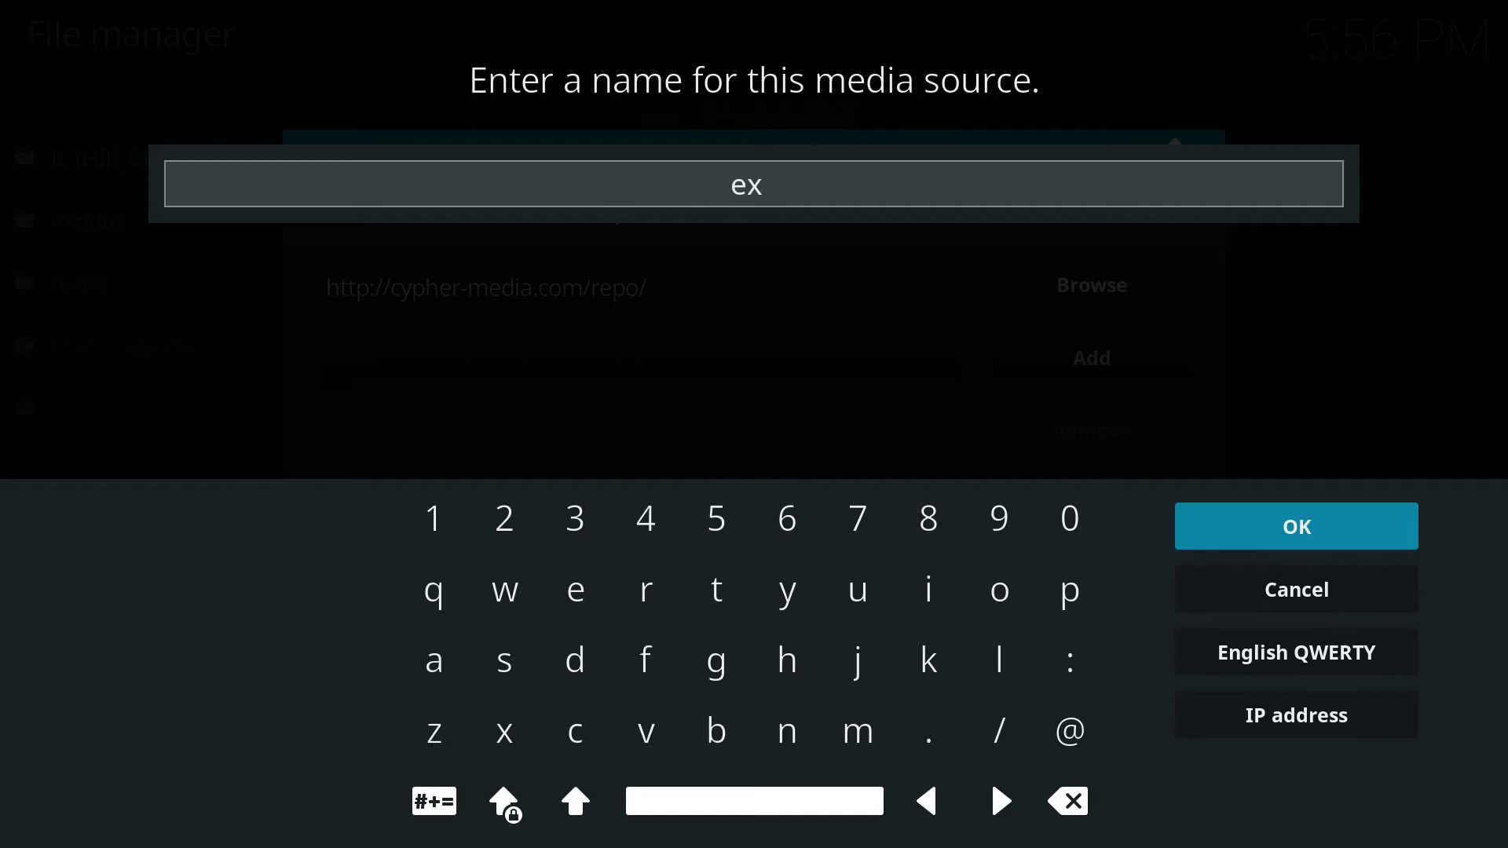
{"action": "type", "text": "odus2"}
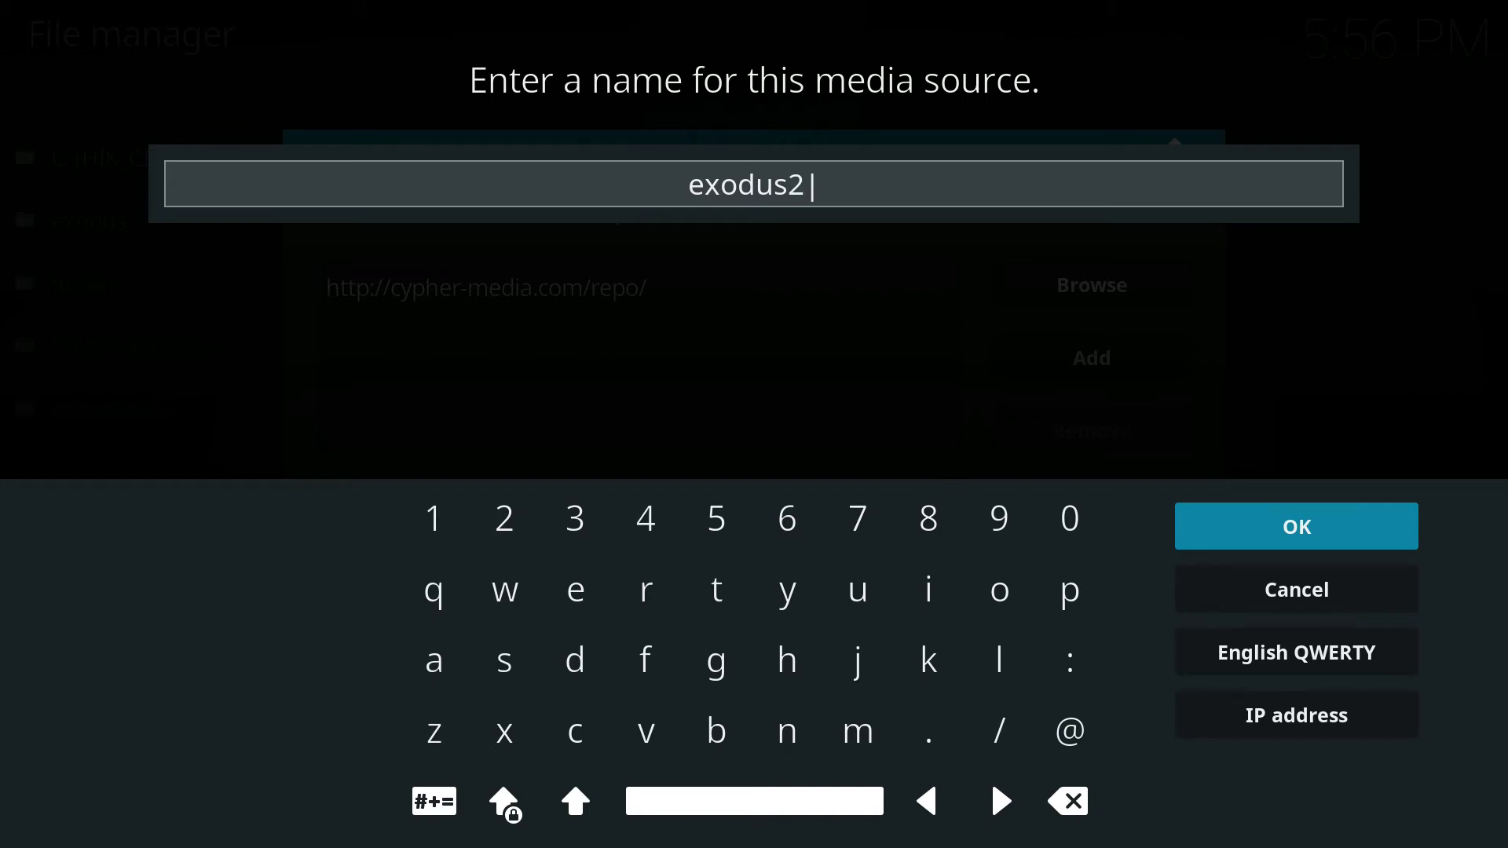
{"action": "left_click", "coordinate": [1257, 532]}
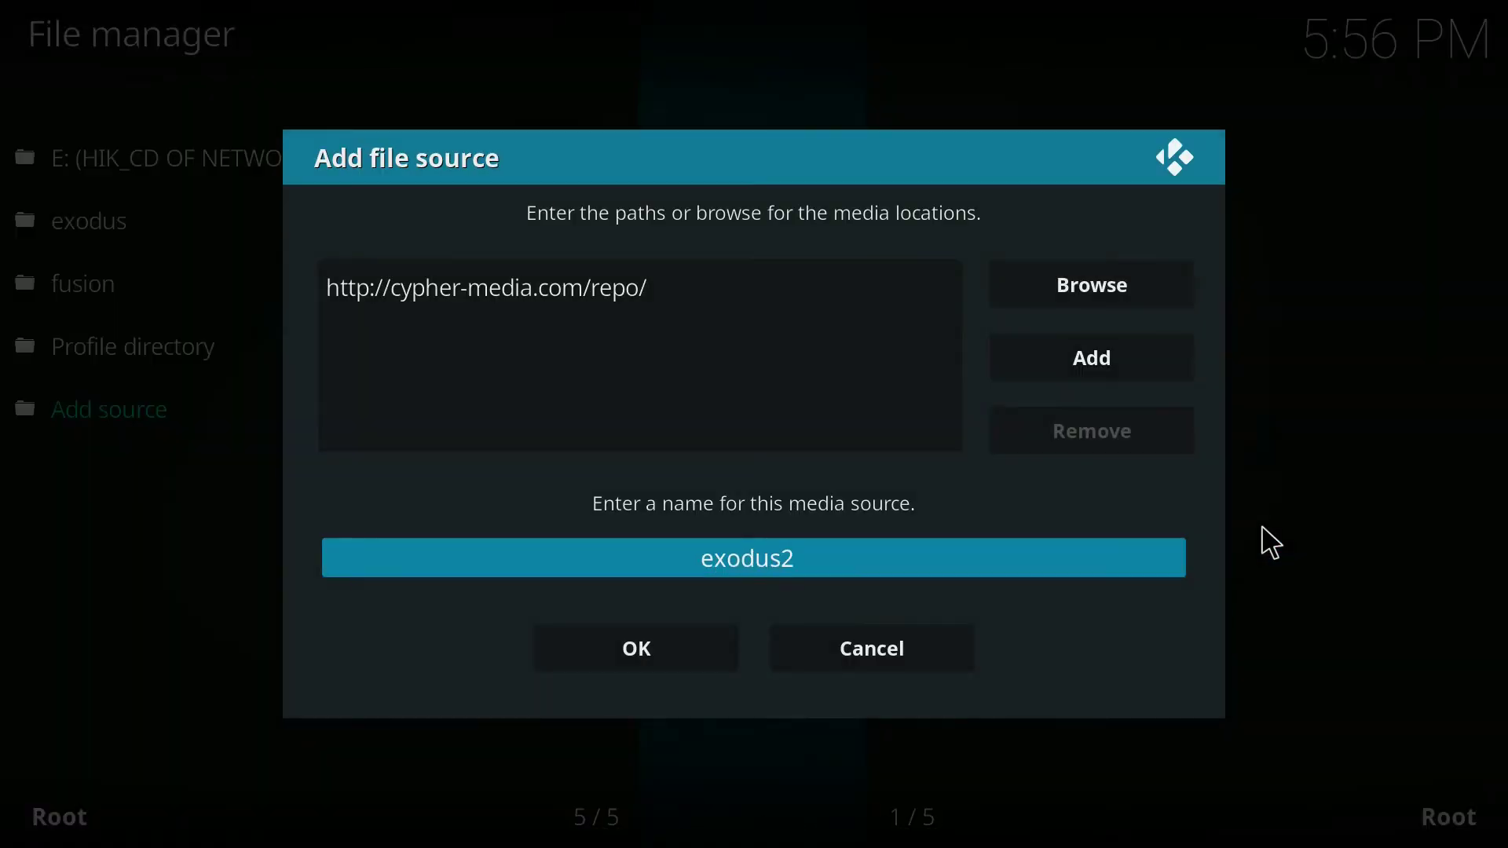
{"action": "left_click", "coordinate": [709, 635]}
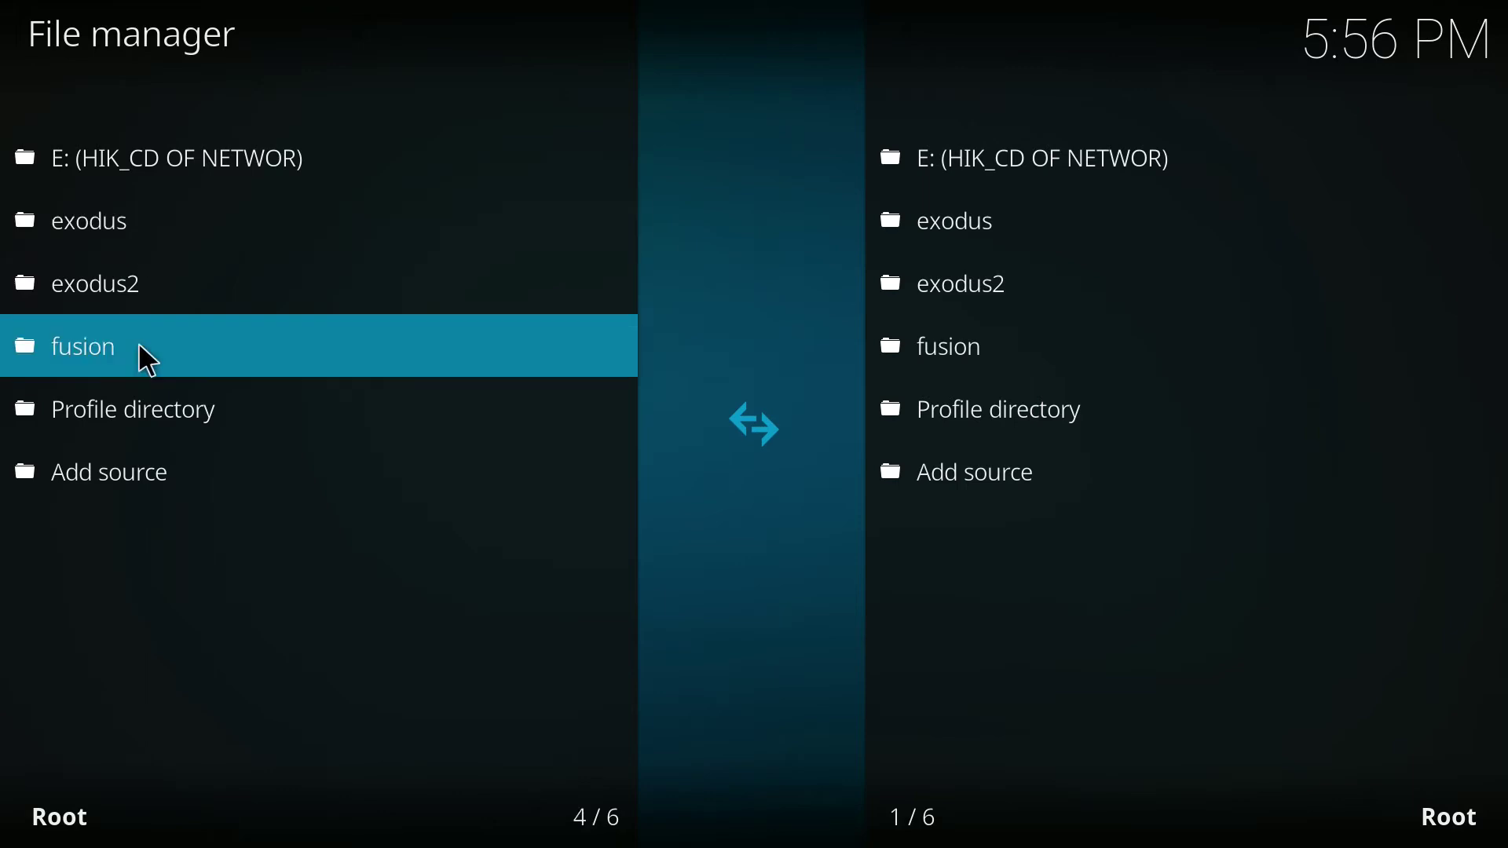
Browse the exodus2 source for repository.Cypherslocker-1.0.2.zip in the zip file installation of the add-on browser, and cancel without installing.
{"action": "key", "text": "Escape"}
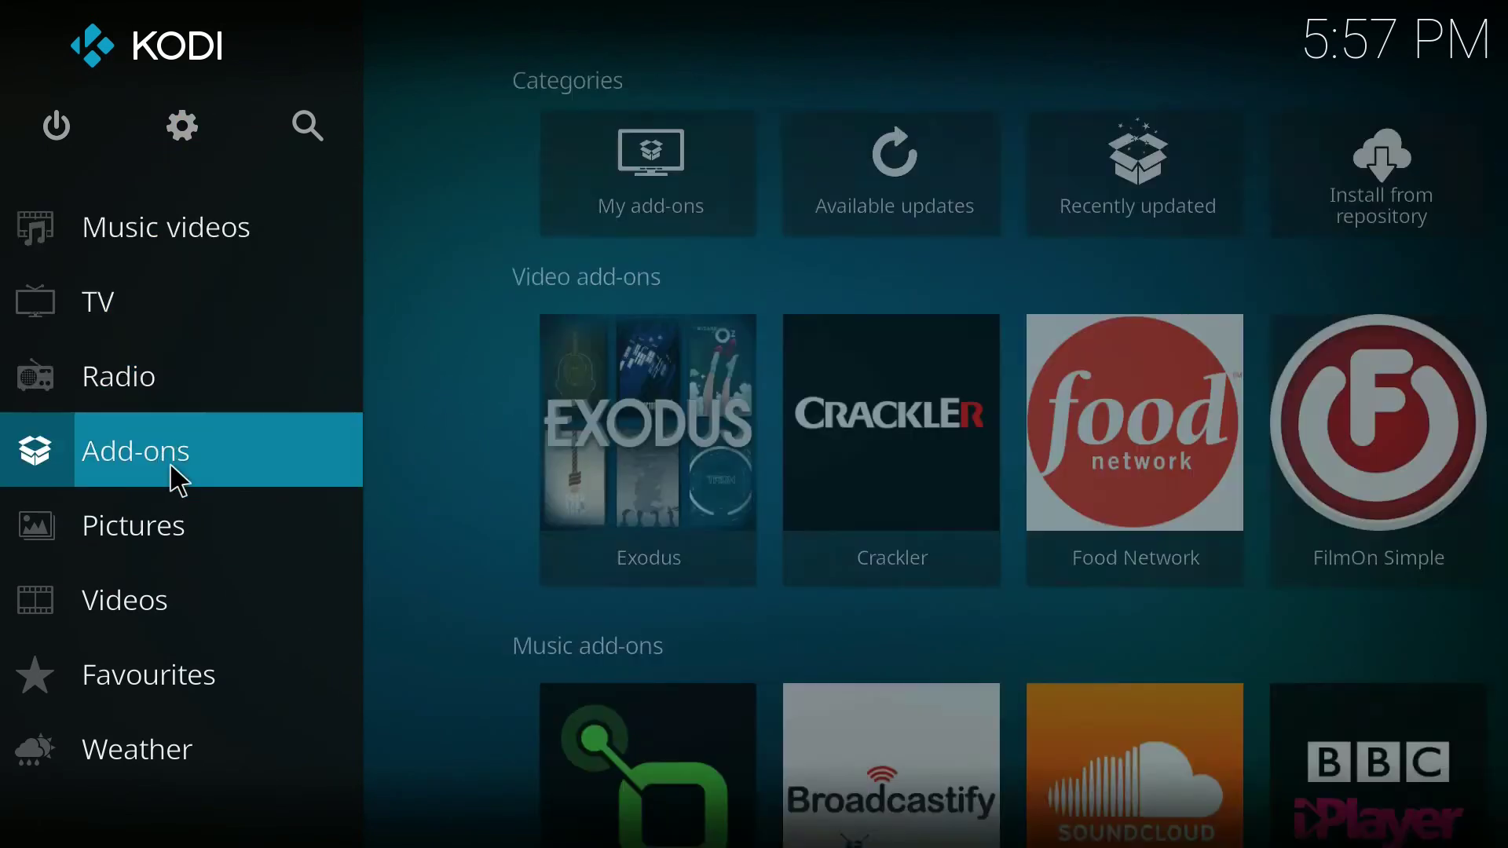
{"action": "left_click", "coordinate": [171, 467]}
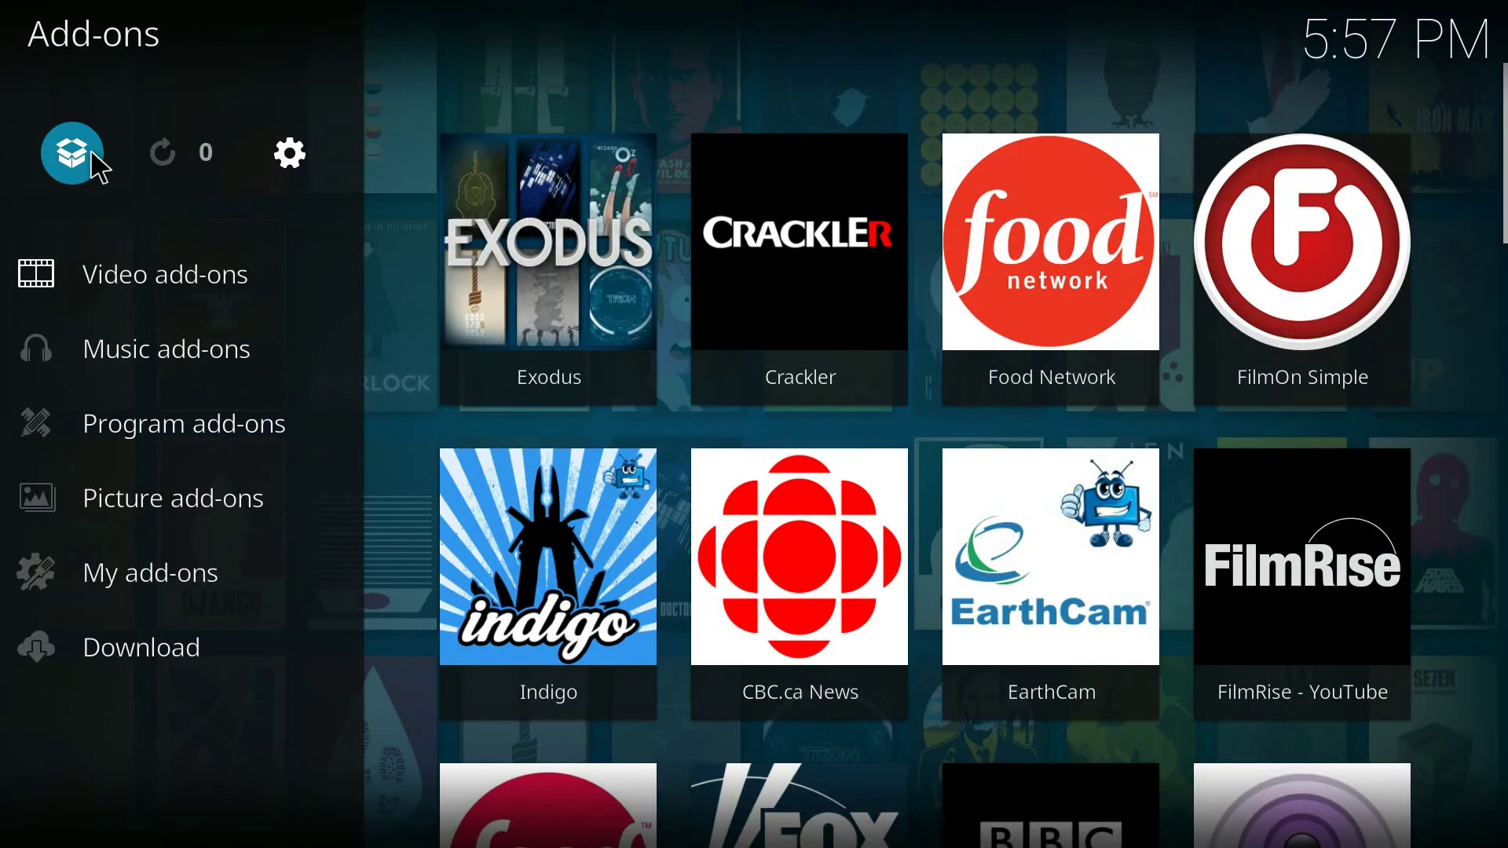
{"action": "left_click", "coordinate": [91, 154]}
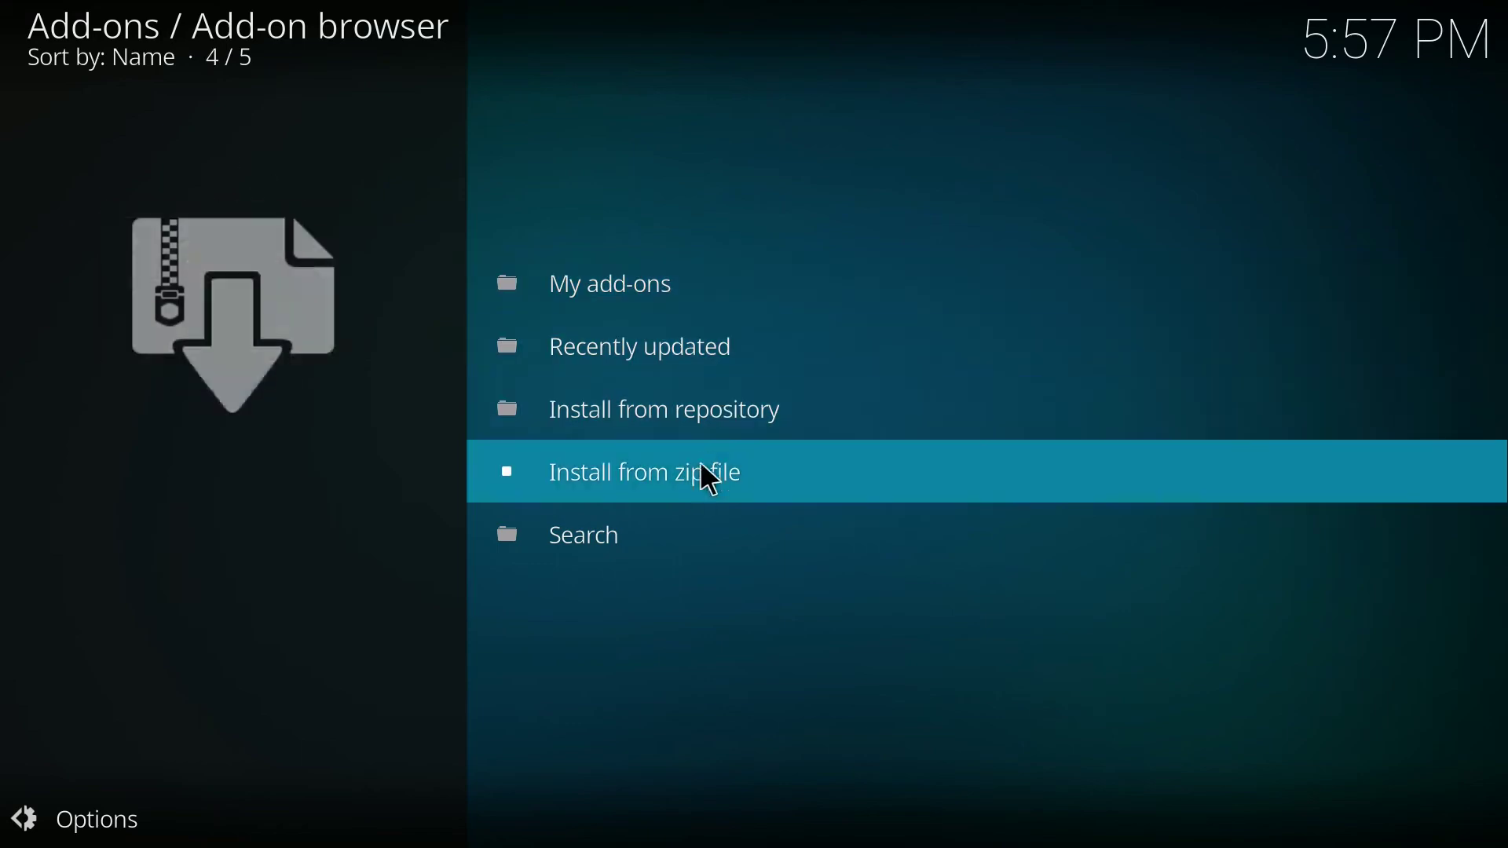
{"action": "left_click", "coordinate": [702, 501]}
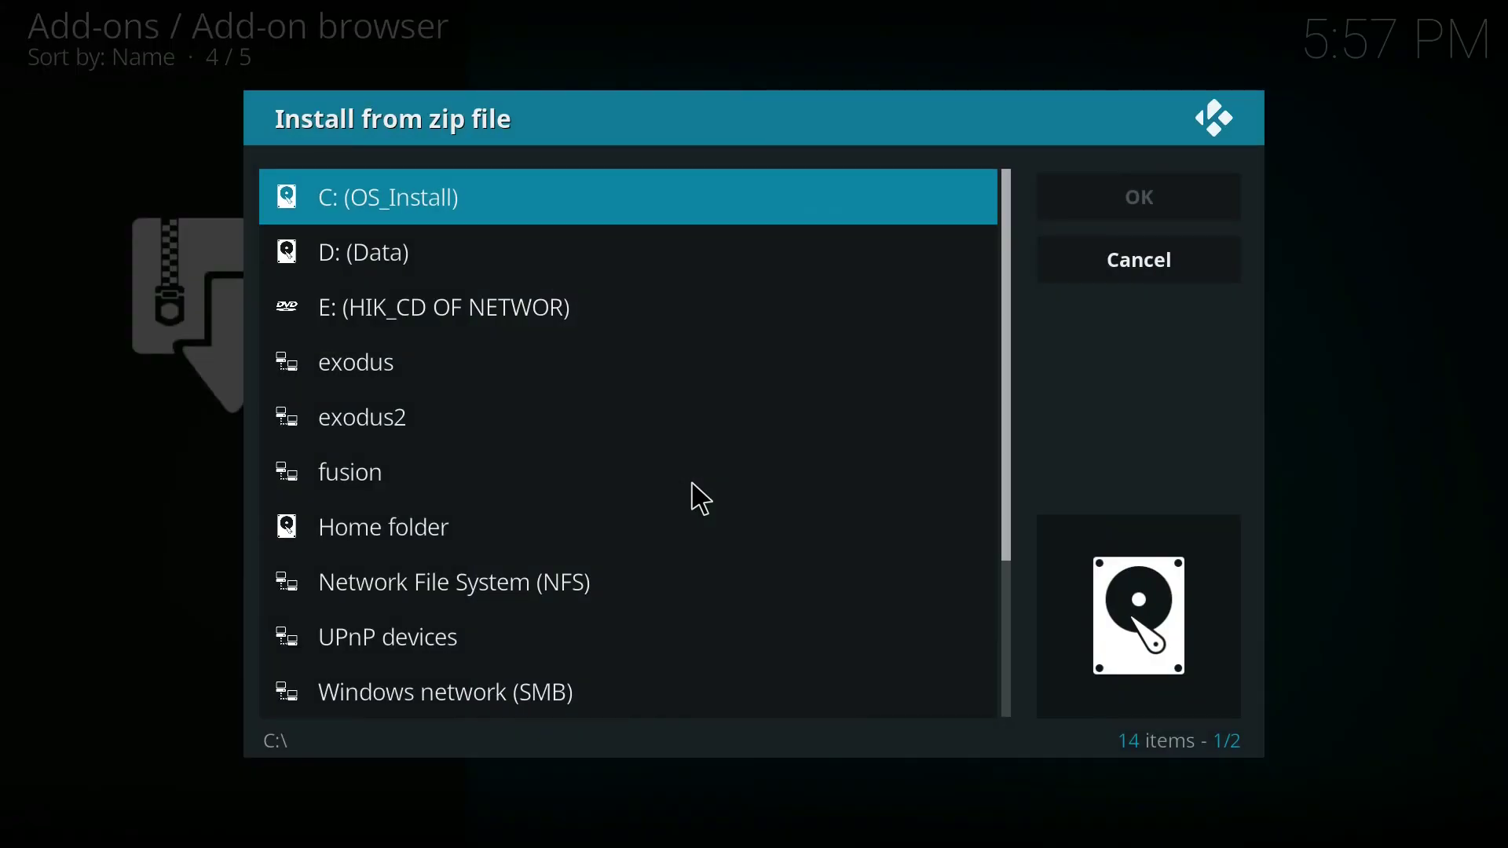
{"action": "left_click", "coordinate": [430, 436]}
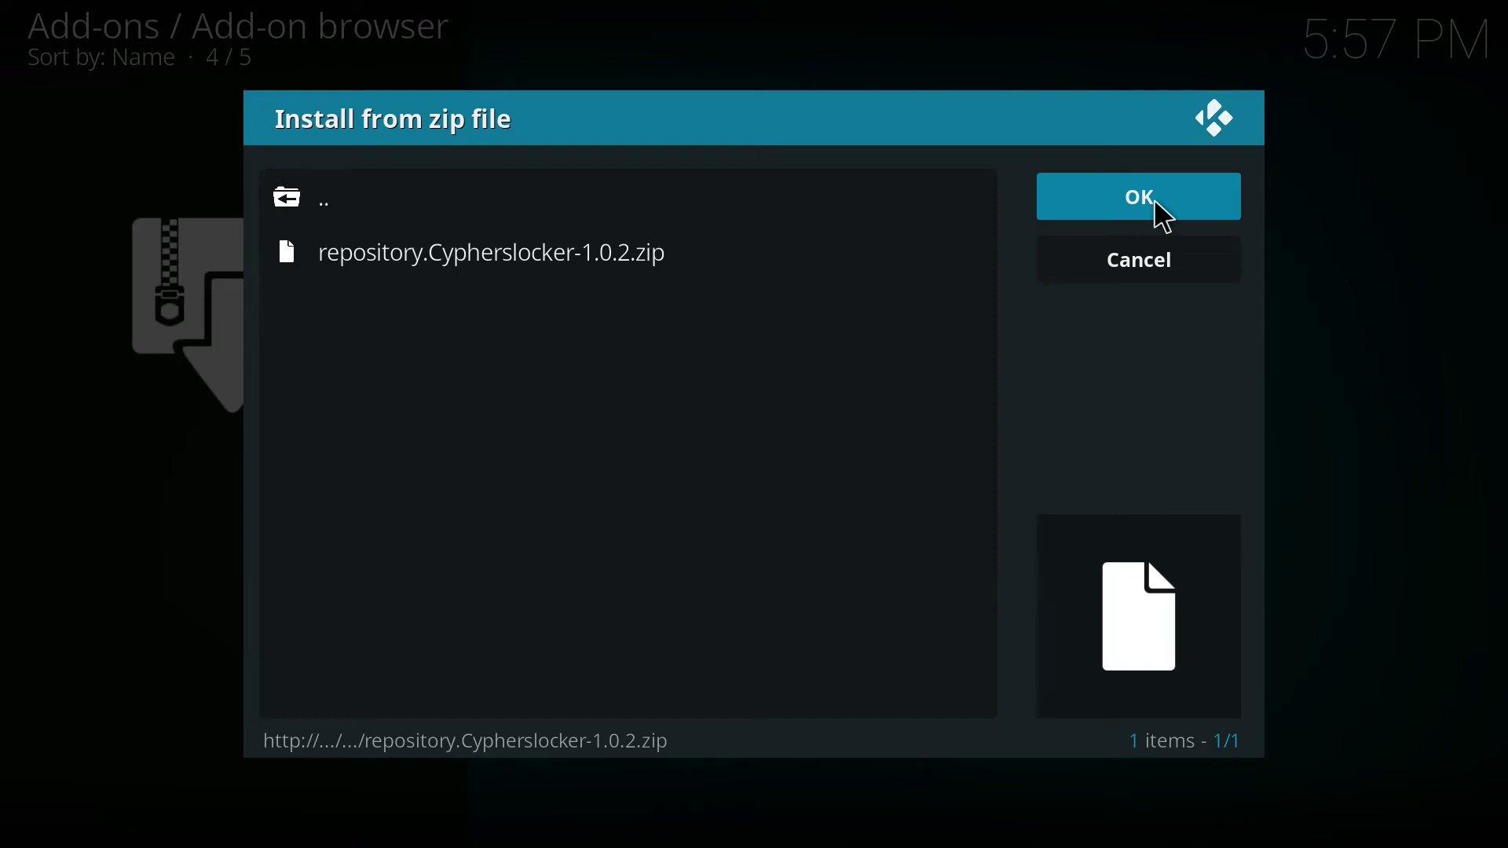
{"action": "left_click", "coordinate": [1143, 261]}
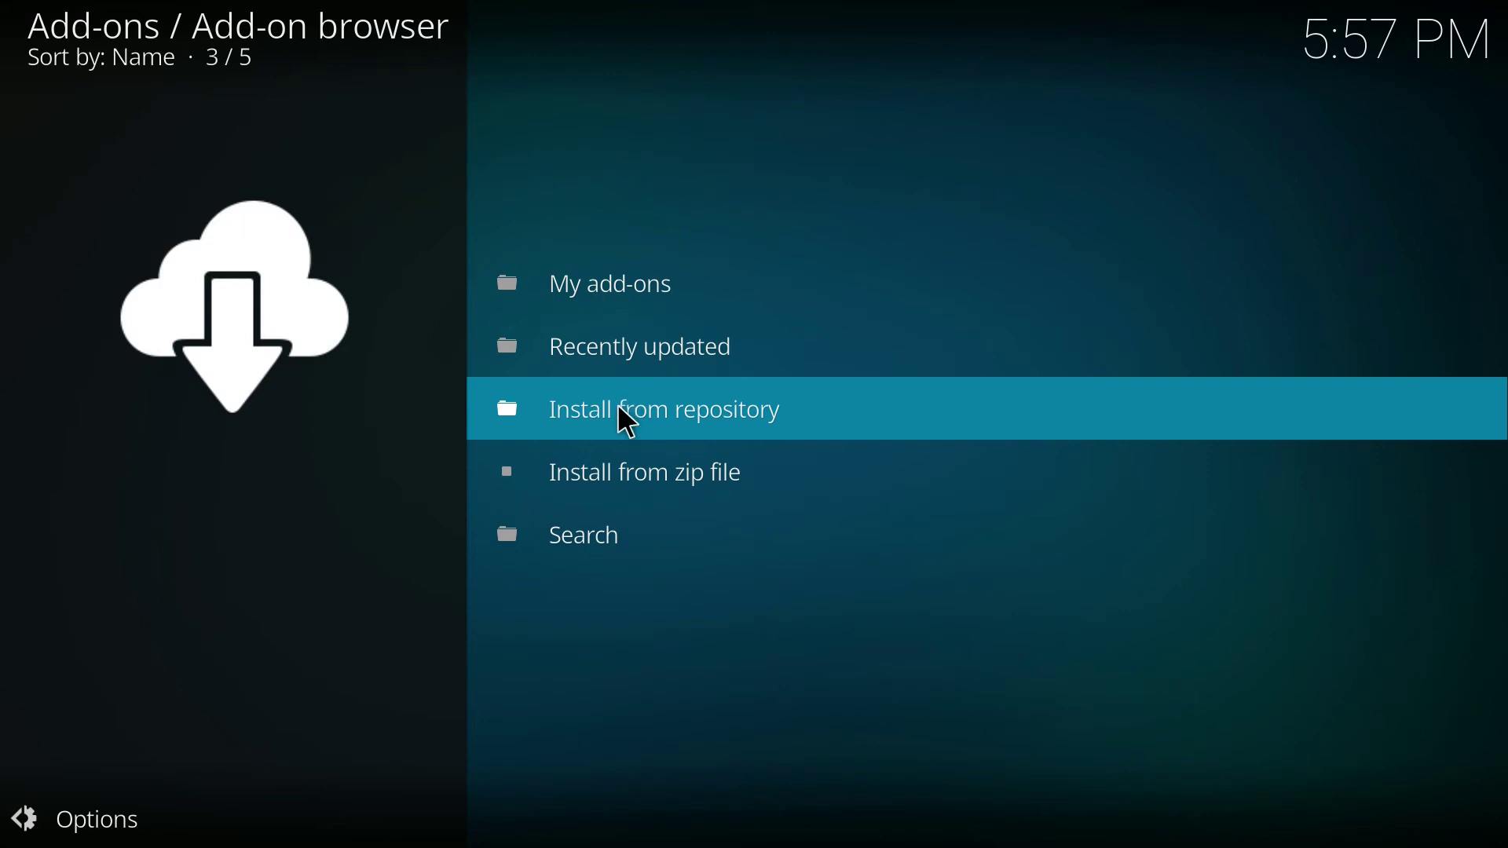
Look up Exodus among the video add-ons of the Cyphers locker repository and return to the add-ons overview.
{"action": "left_click", "coordinate": [619, 408]}
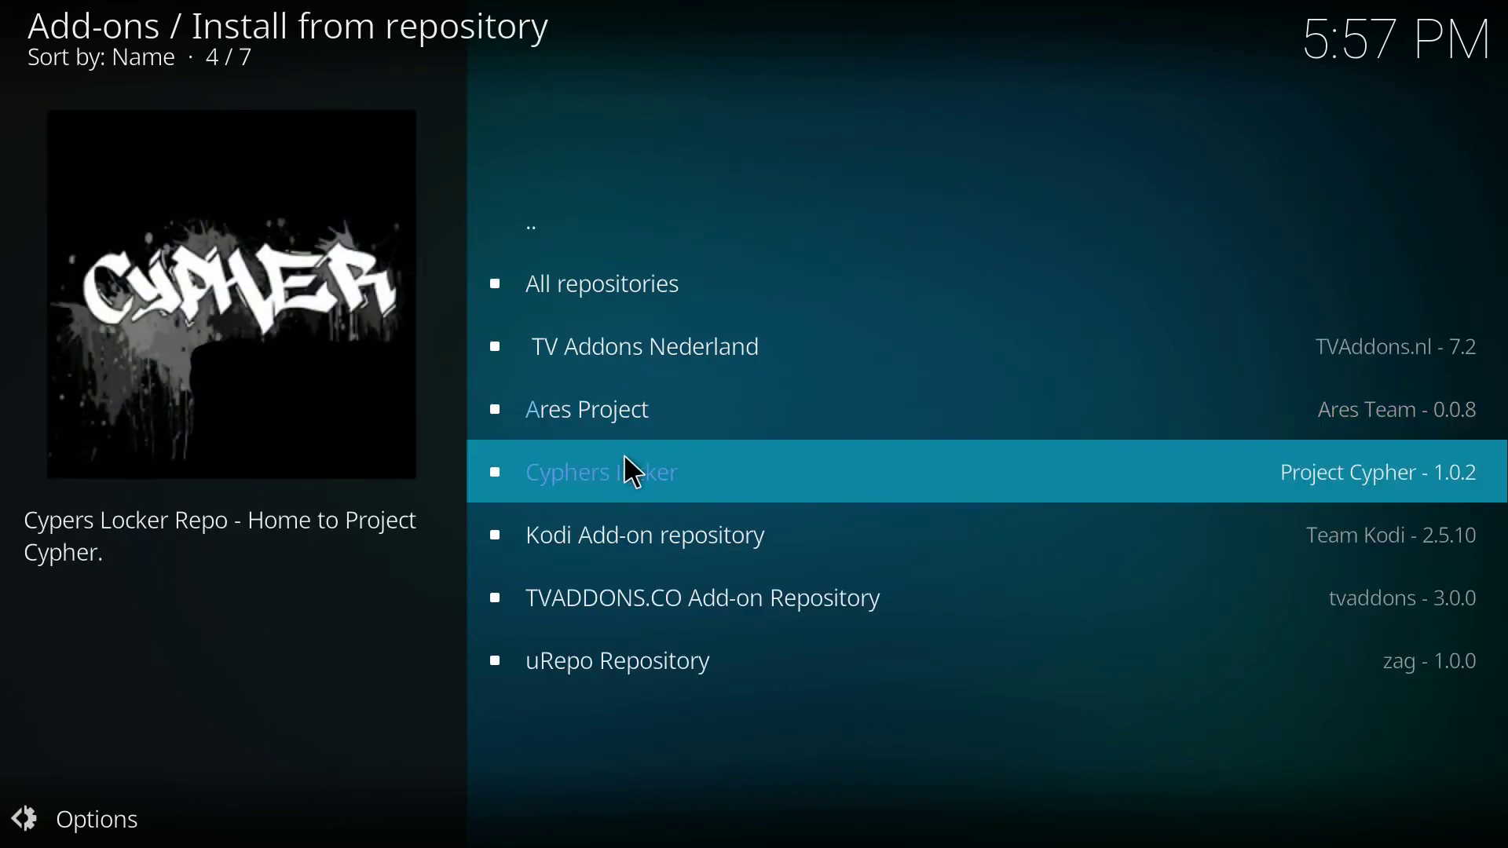
{"action": "left_click", "coordinate": [635, 473]}
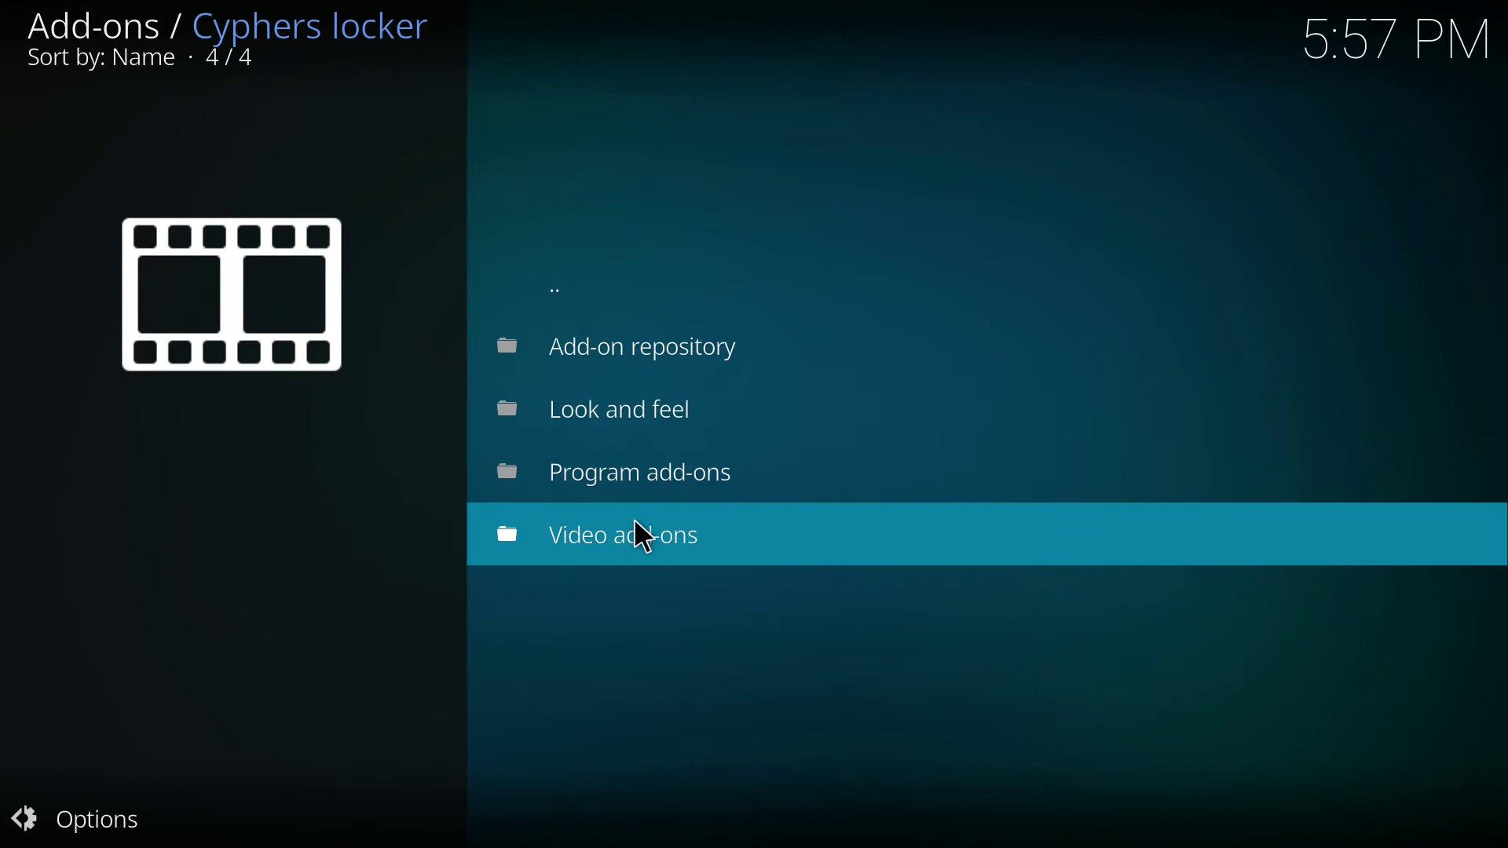
{"action": "left_click", "coordinate": [636, 523]}
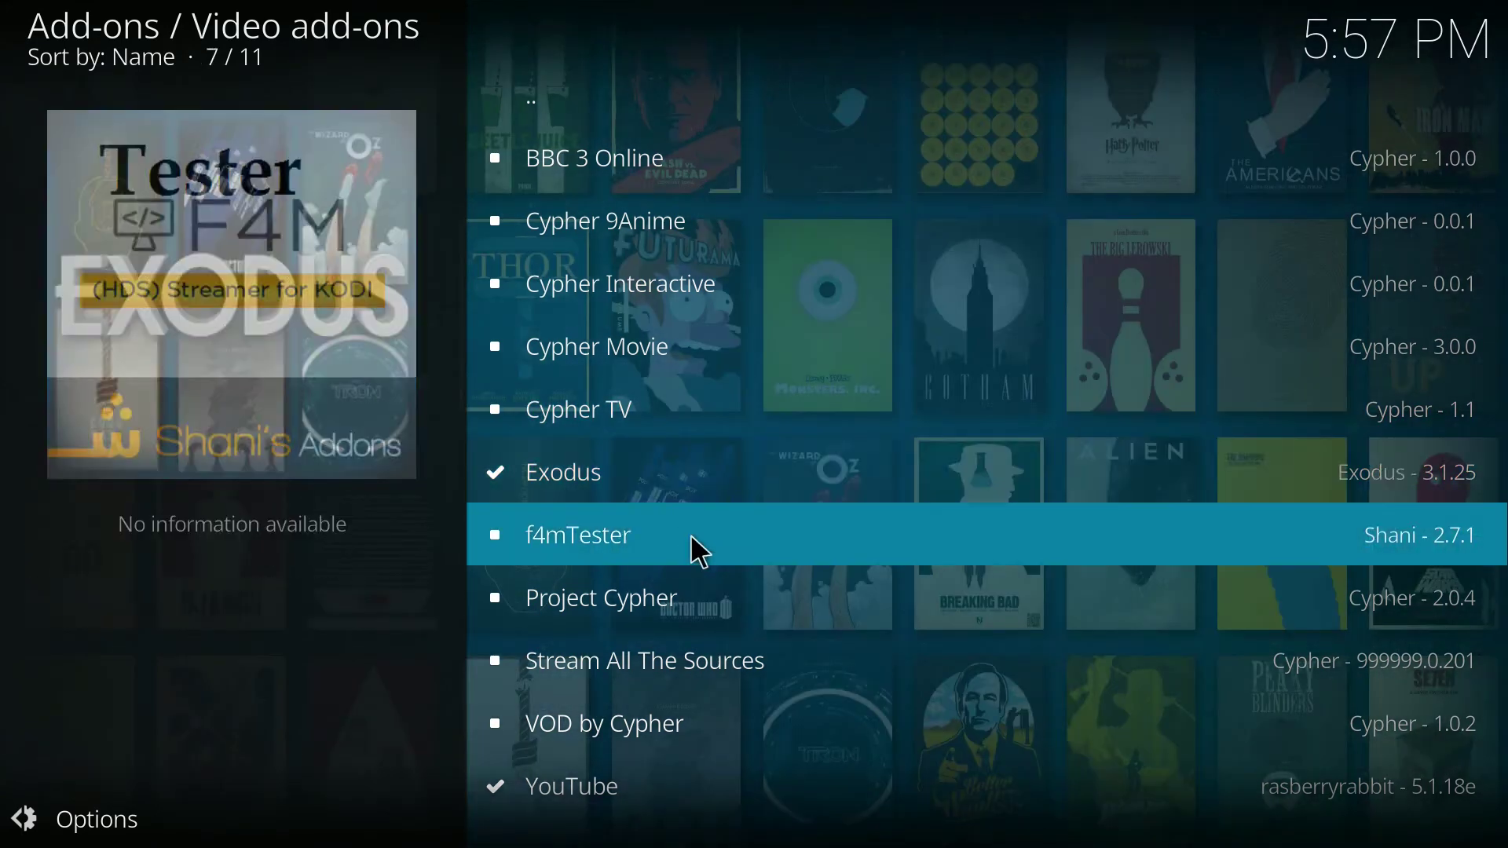
{"action": "scroll", "coordinate": [765, 727], "scroll_direction": "down", "scroll_amount": 2}
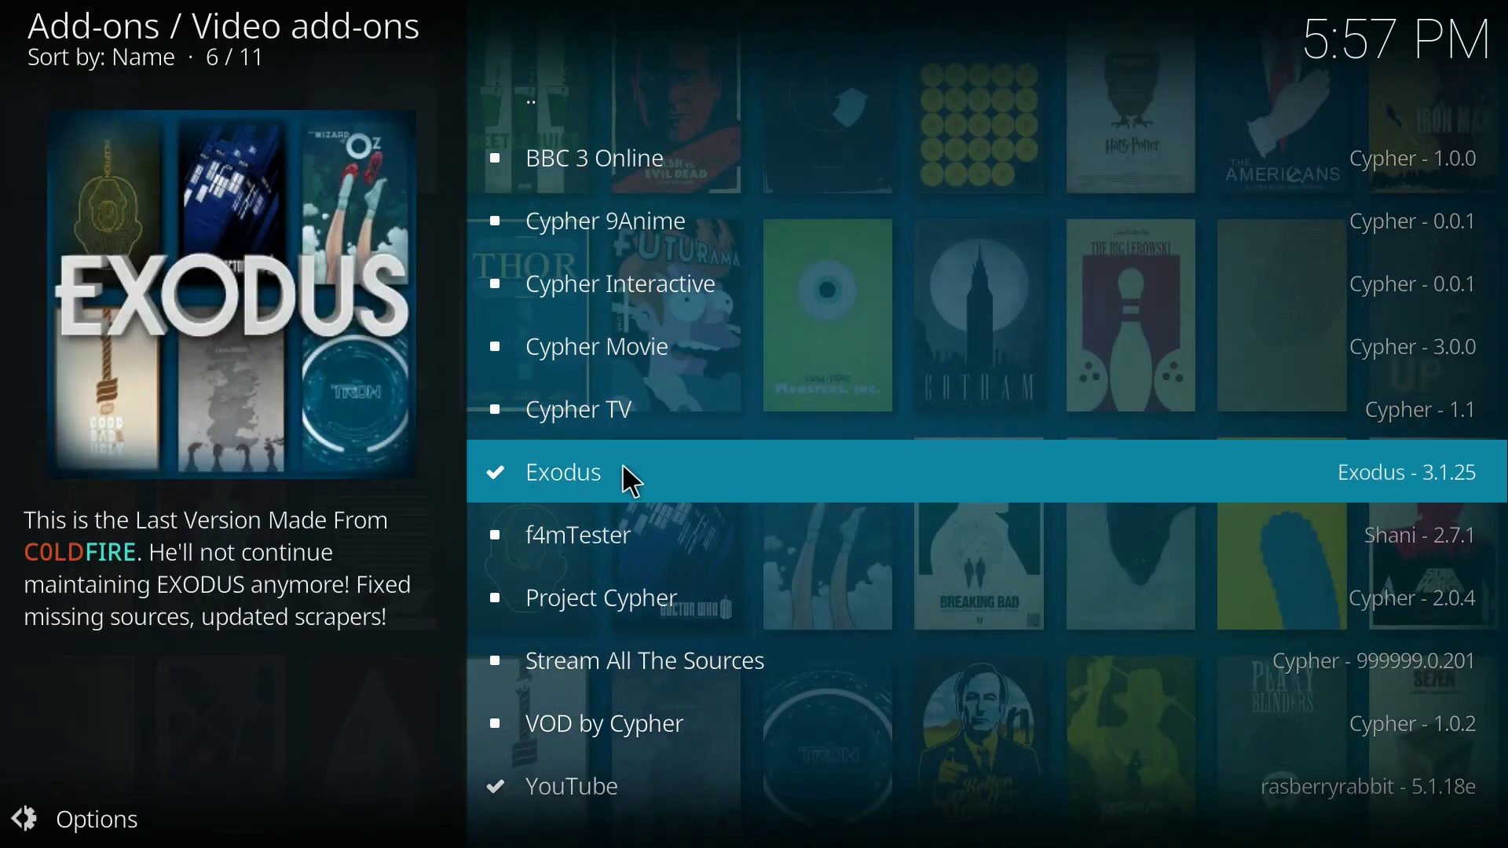
{"action": "key", "text": "BackSpace"}
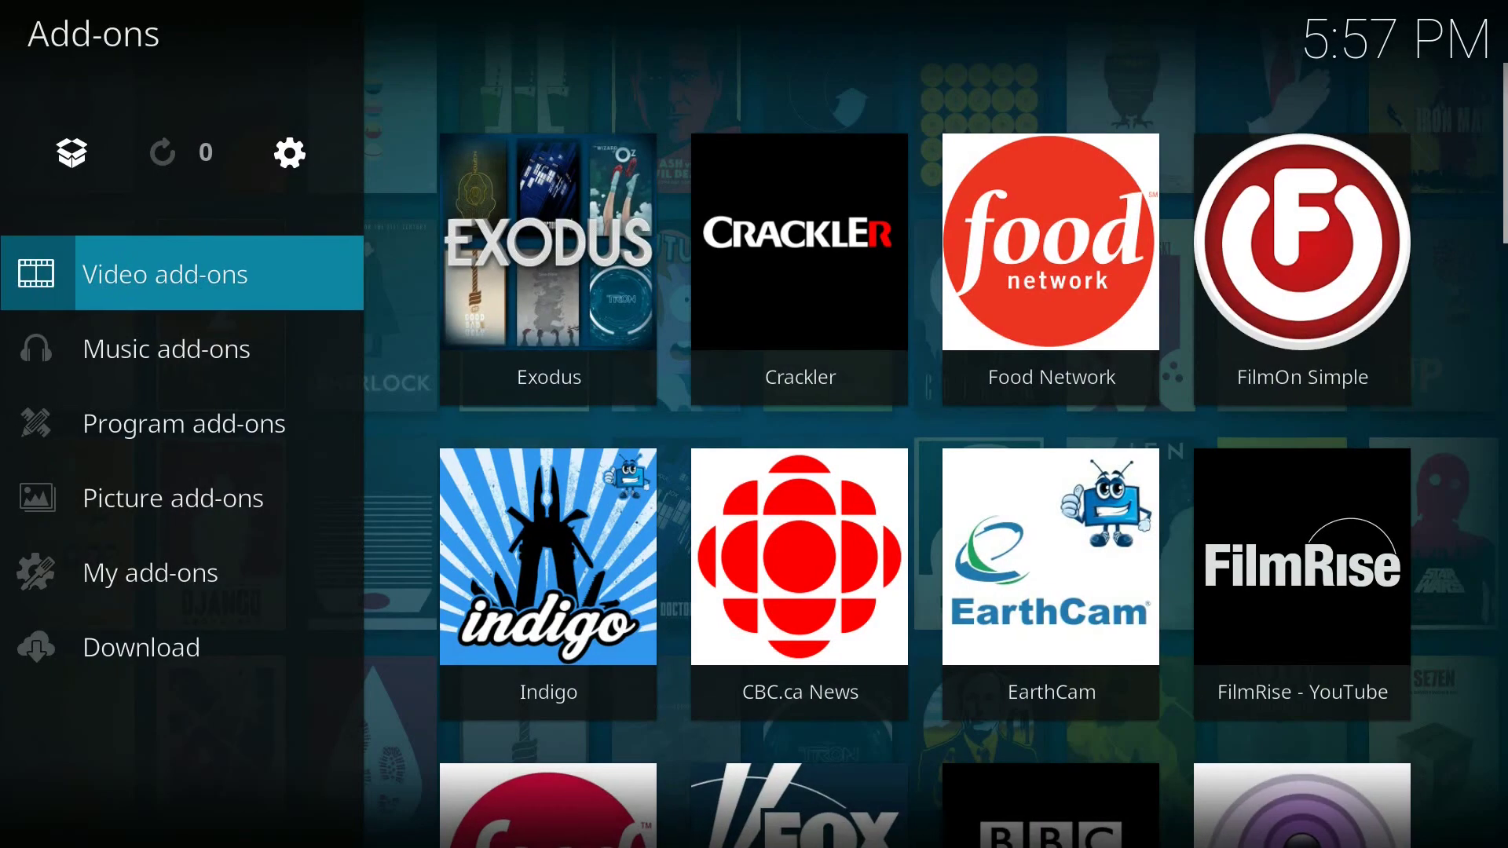
In Exodus, list the stream sources for King Arthur: Legend of the Sword (2017) from the People Watching movies, and leave the list.
{"action": "left_click", "coordinate": [541, 247]}
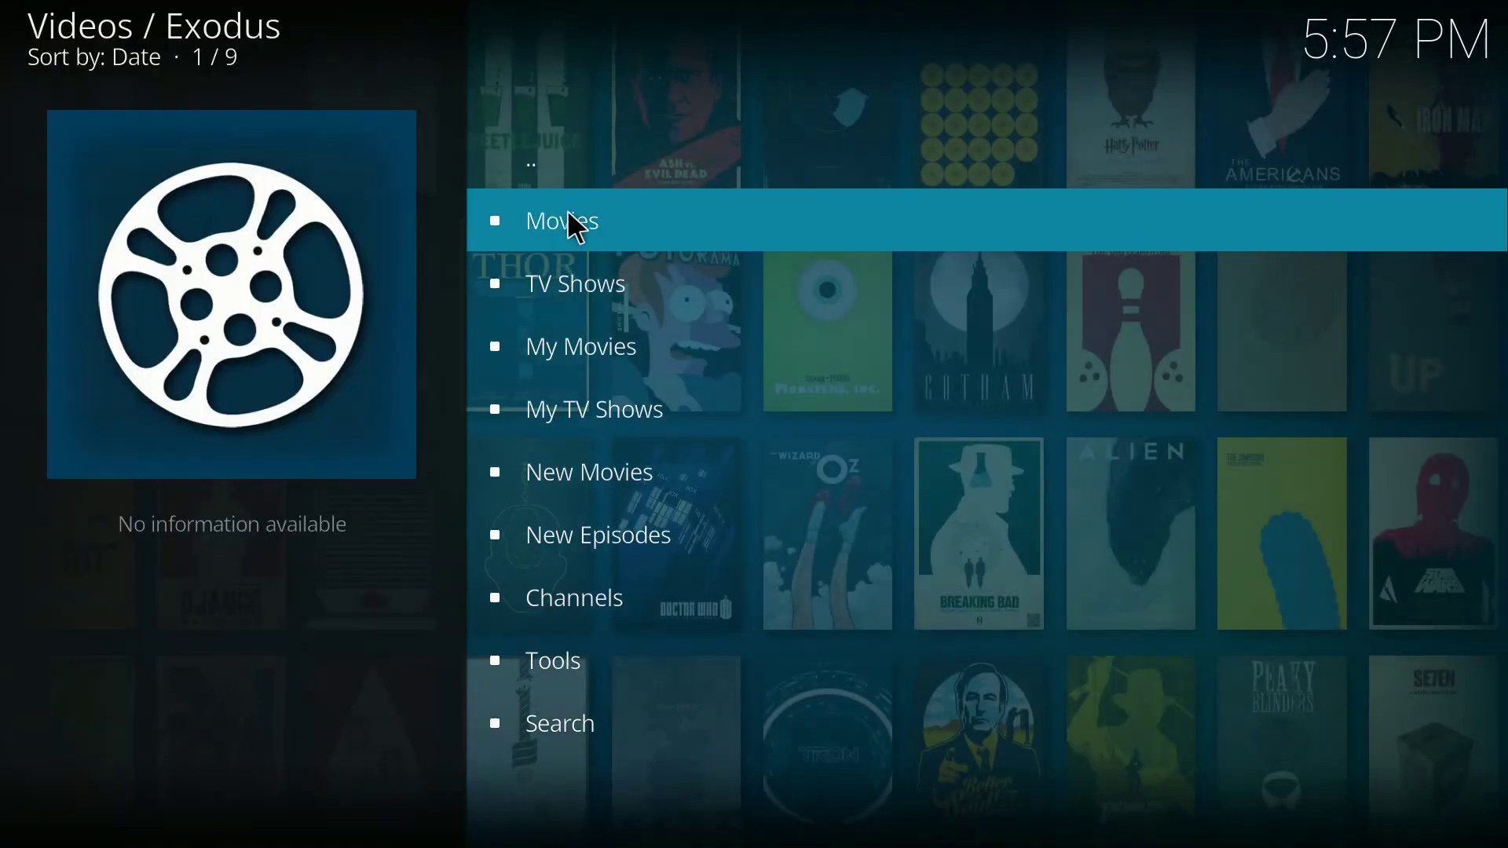
{"action": "left_click", "coordinate": [568, 212]}
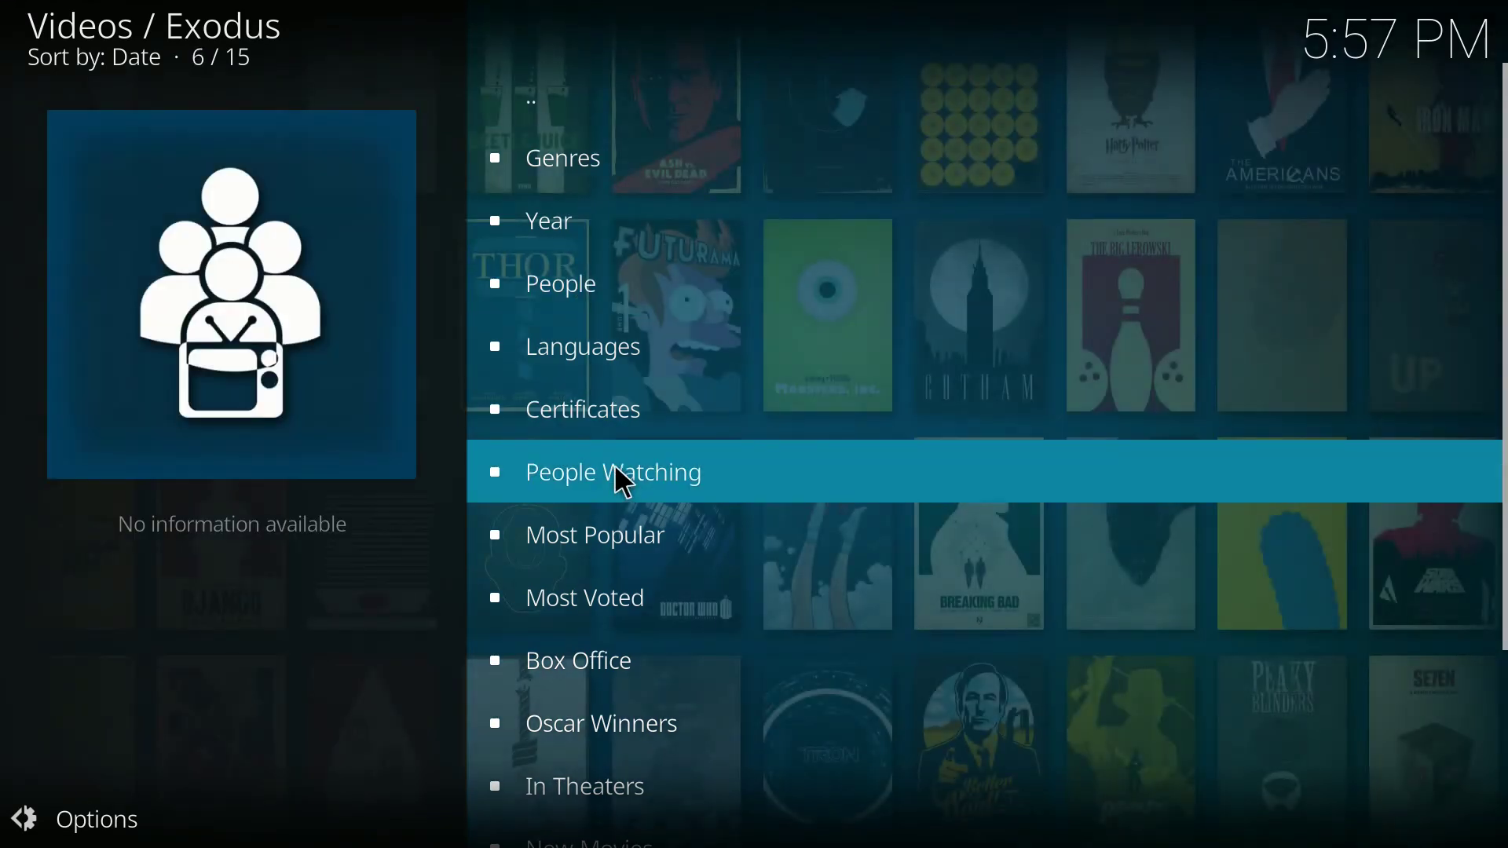
{"action": "left_click", "coordinate": [621, 479]}
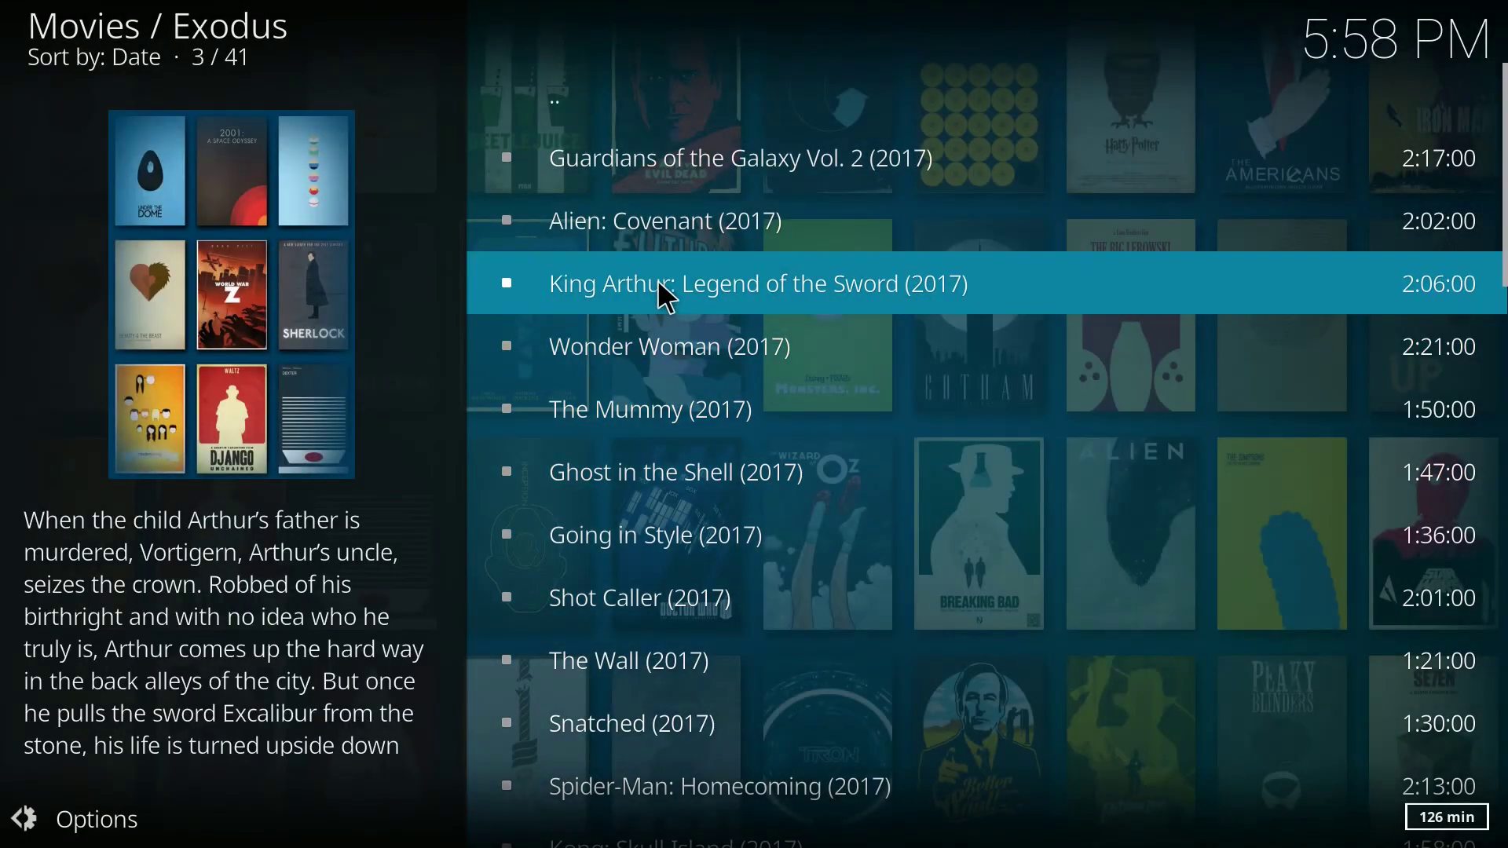
{"action": "left_click", "coordinate": [667, 297]}
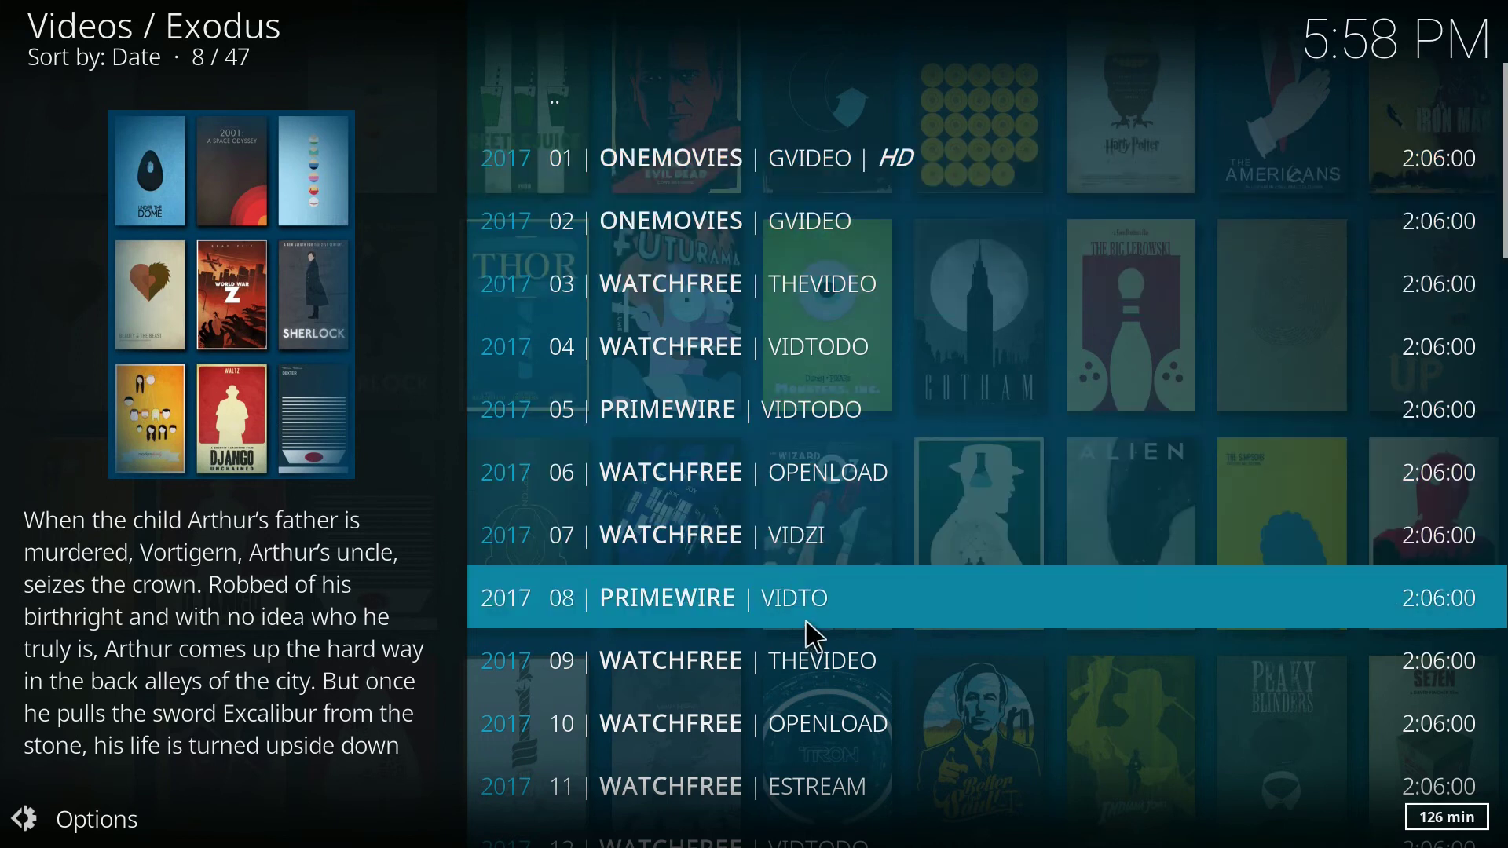
{"action": "key", "text": "Escape"}
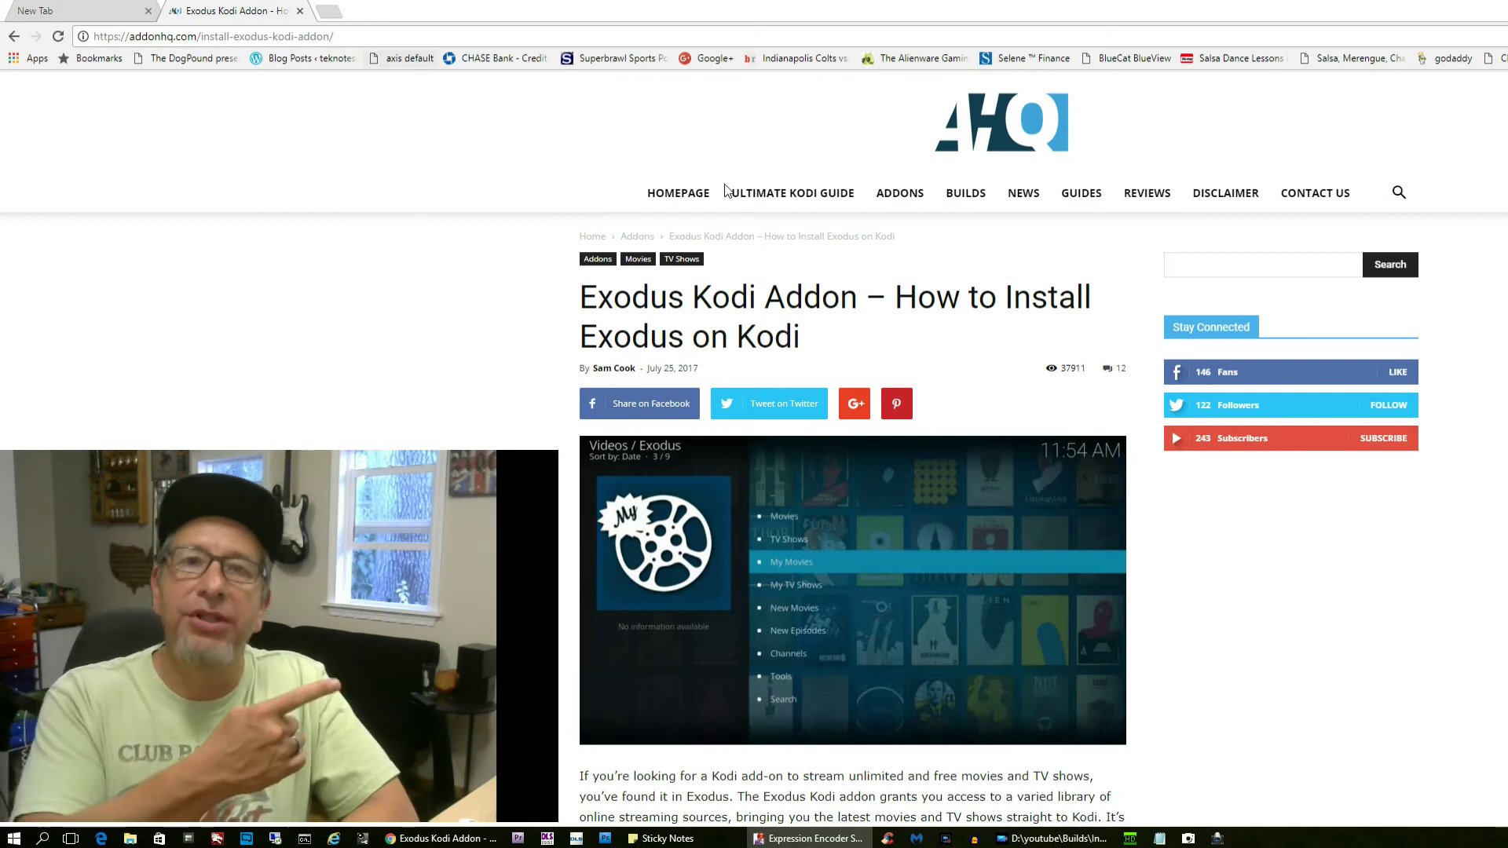
Switch to the browser and read the addonhq.com Exodus article's introduction, update notice, disclaimer and contents, reloading the page.
{"action": "scroll", "coordinate": [1248, 606], "scroll_direction": "down", "scroll_amount": 2}
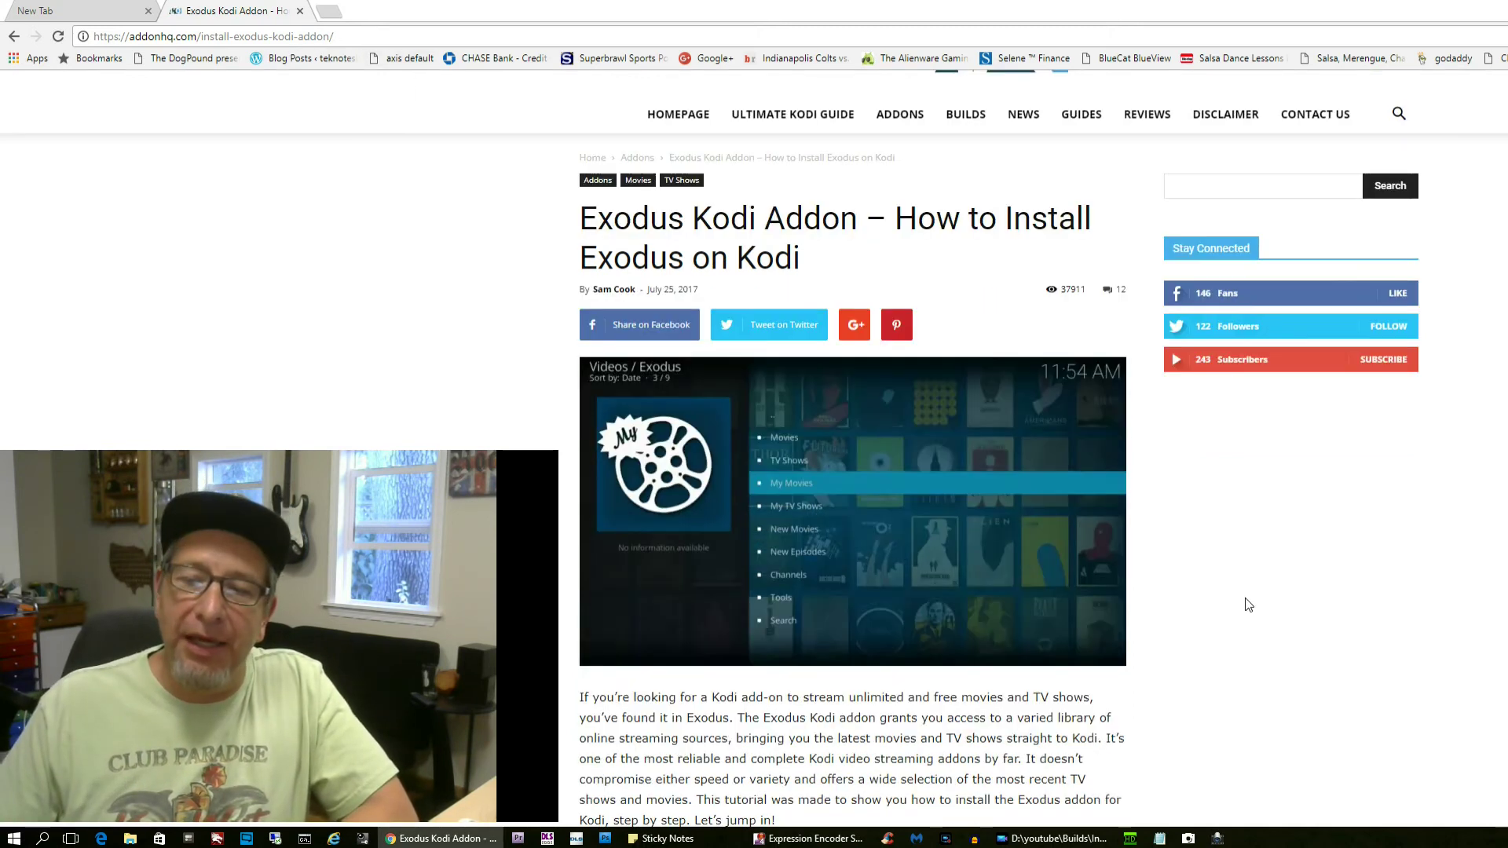
{"action": "scroll", "coordinate": [1248, 605], "scroll_direction": "down", "scroll_amount": 1}
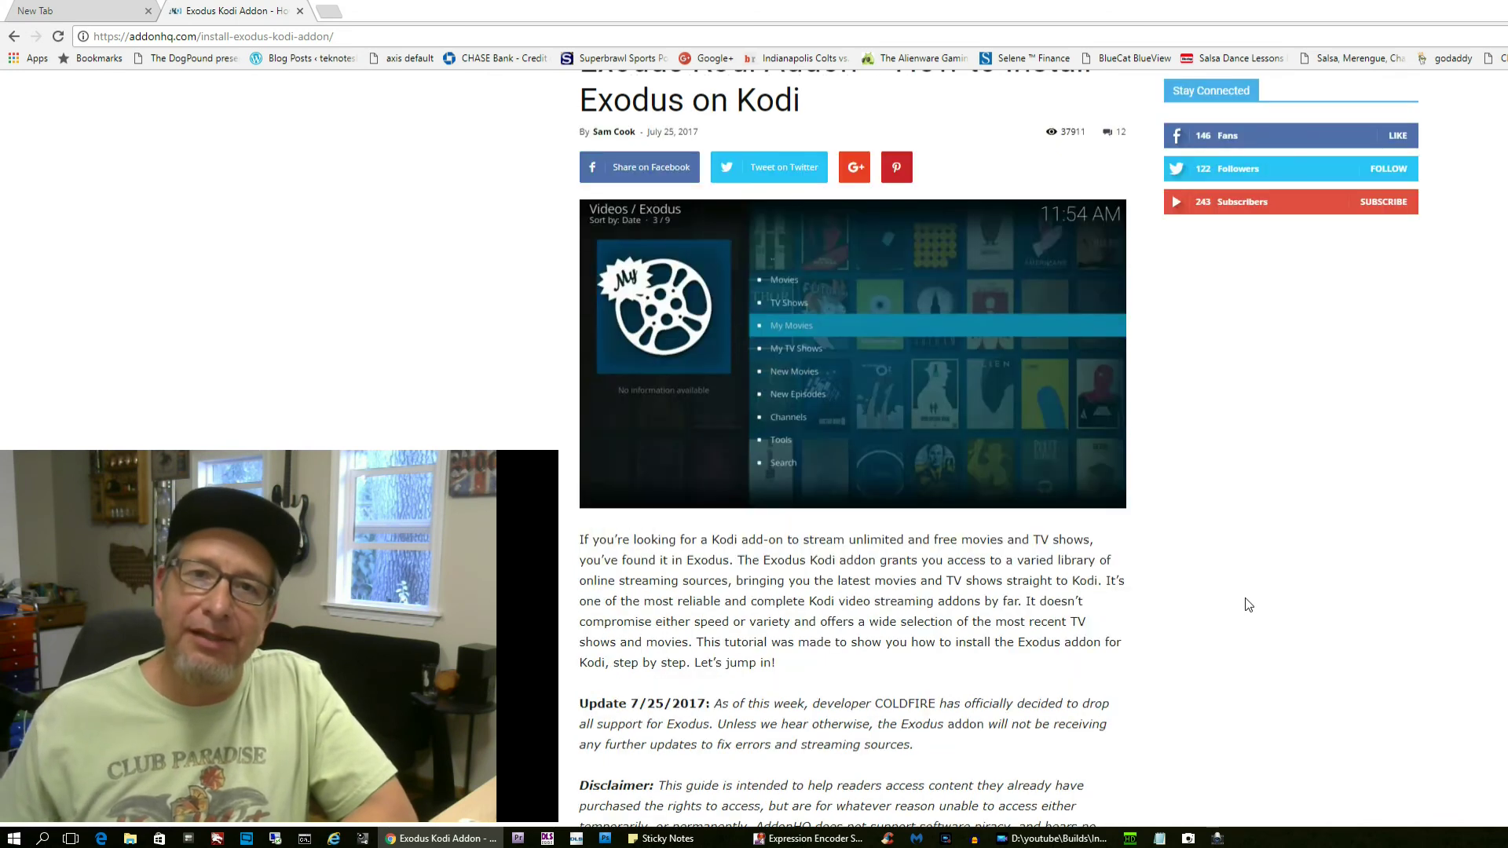
{"action": "scroll", "coordinate": [1248, 605], "scroll_direction": "down", "scroll_amount": 3}
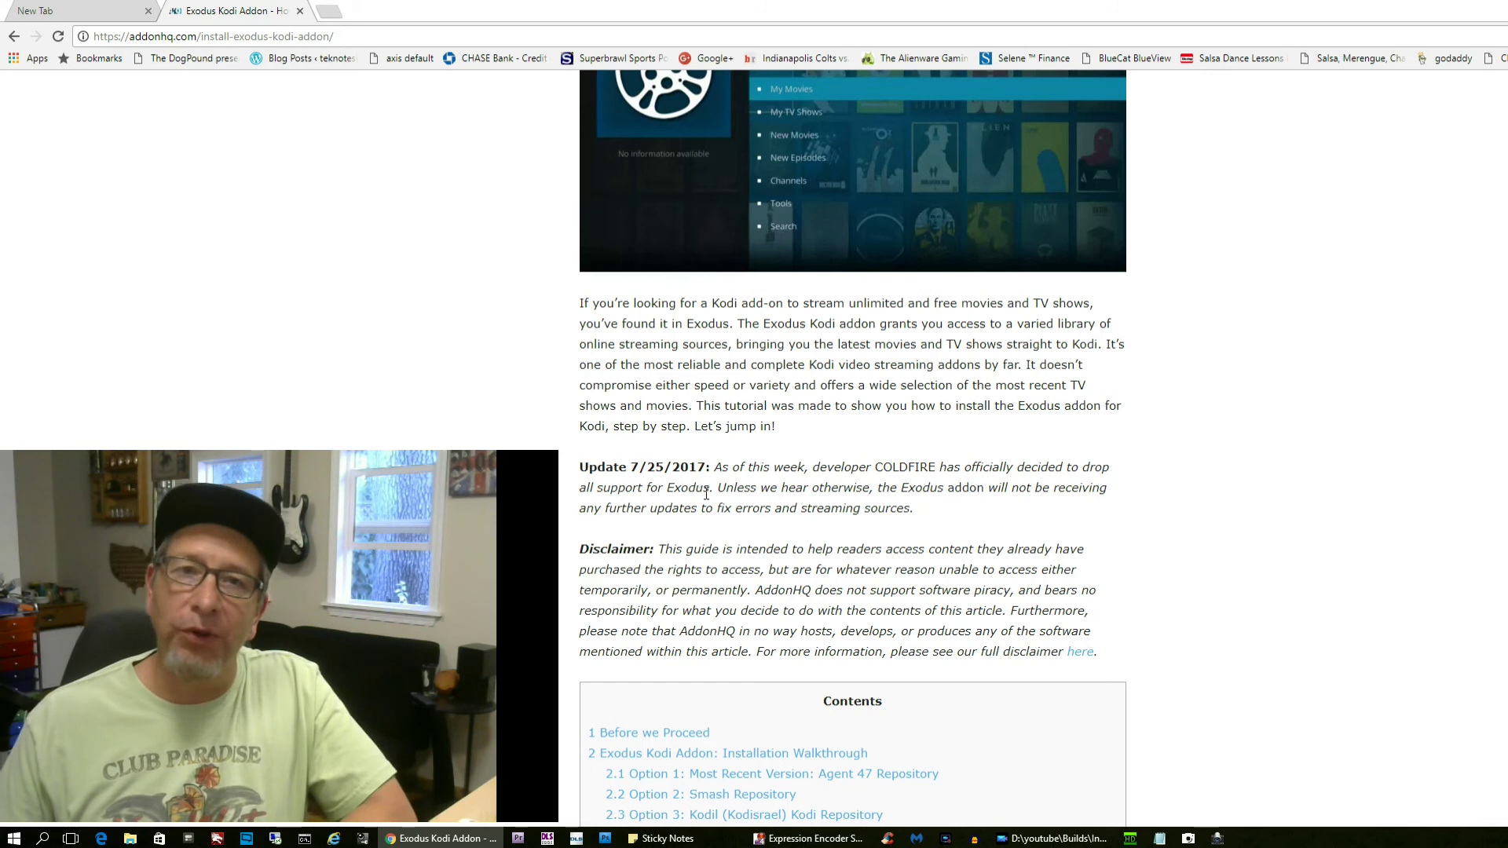
{"action": "key", "text": "F5"}
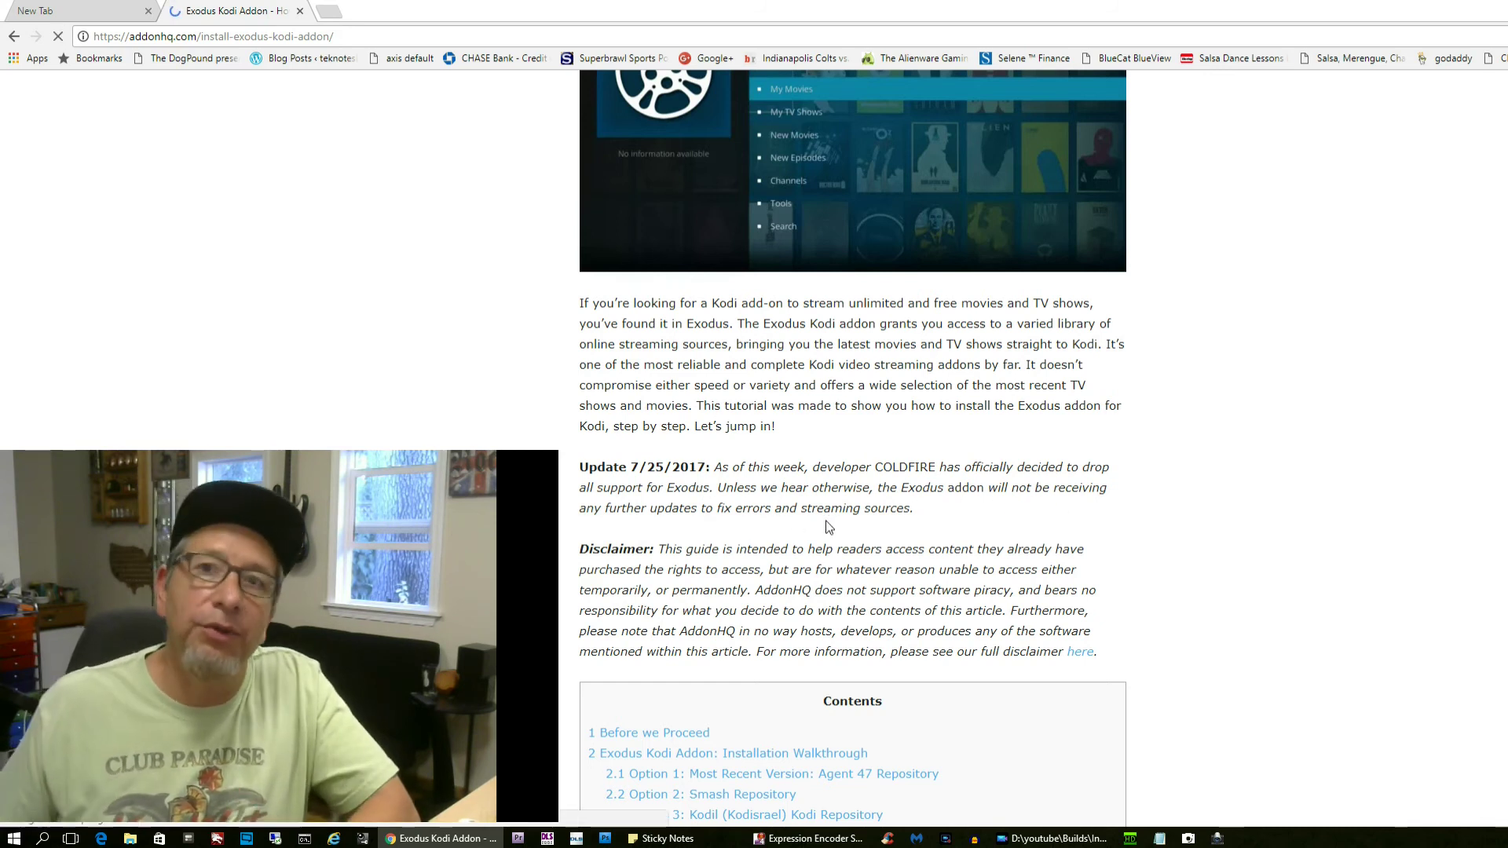
{"action": "scroll", "coordinate": [1102, 526], "scroll_direction": "down", "scroll_amount": 1}
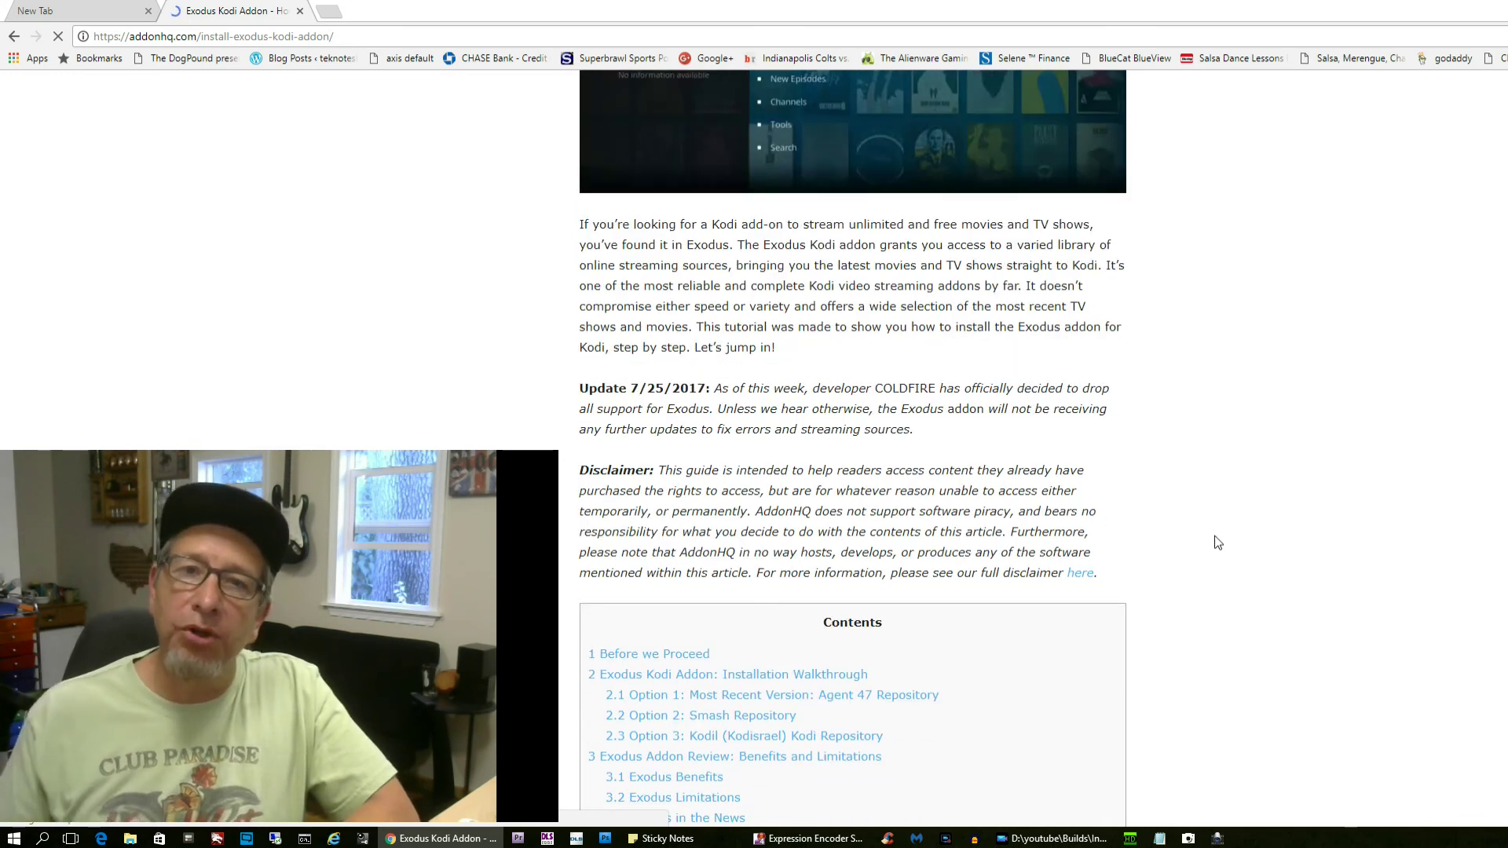
{"action": "scroll", "coordinate": [1210, 539], "scroll_direction": "down", "scroll_amount": 1}
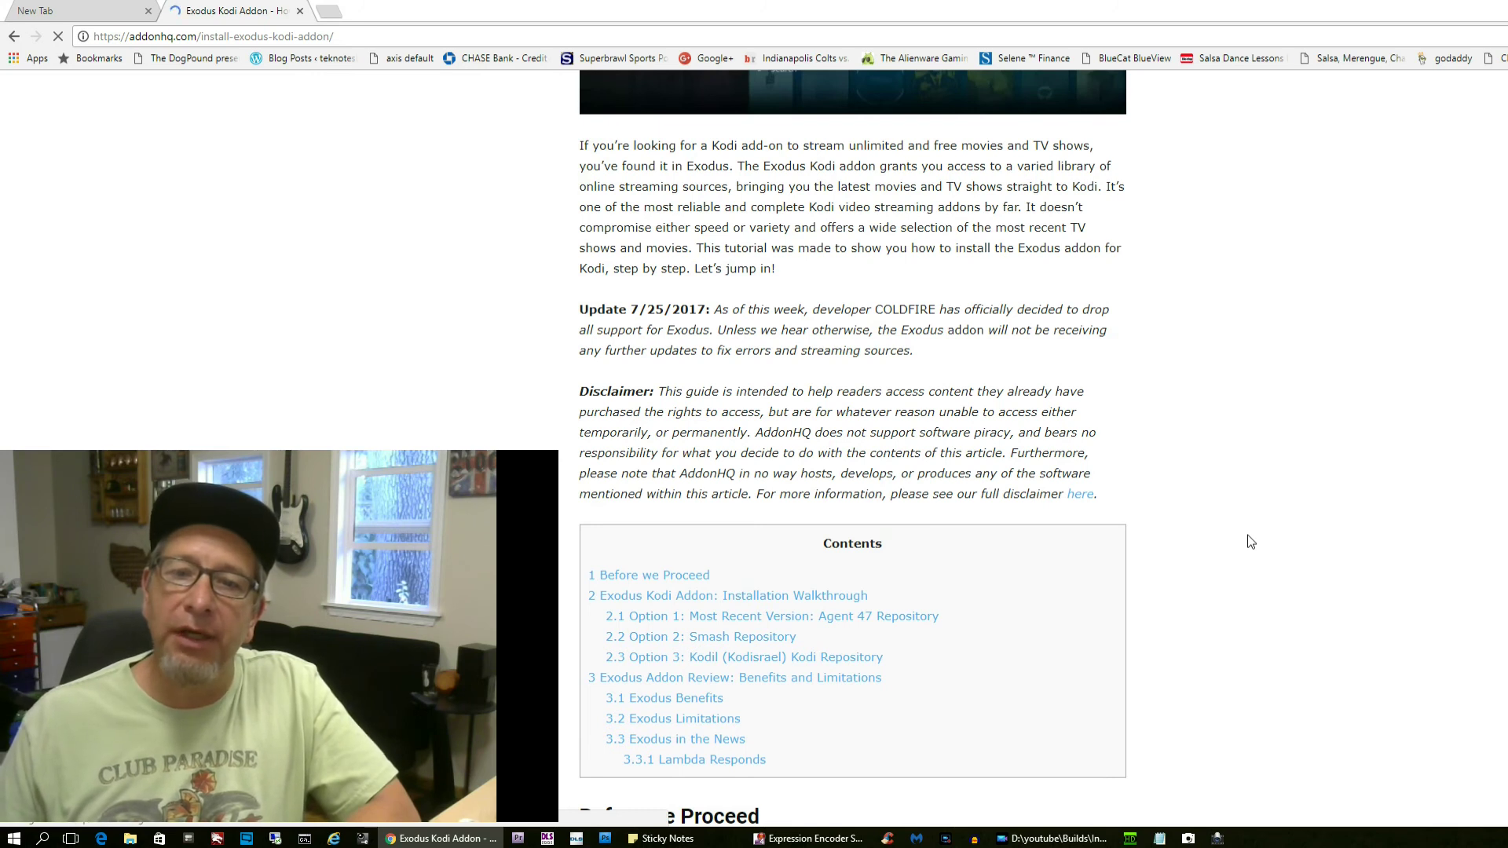
{"action": "scroll", "coordinate": [1250, 542], "scroll_direction": "down", "scroll_amount": 3}
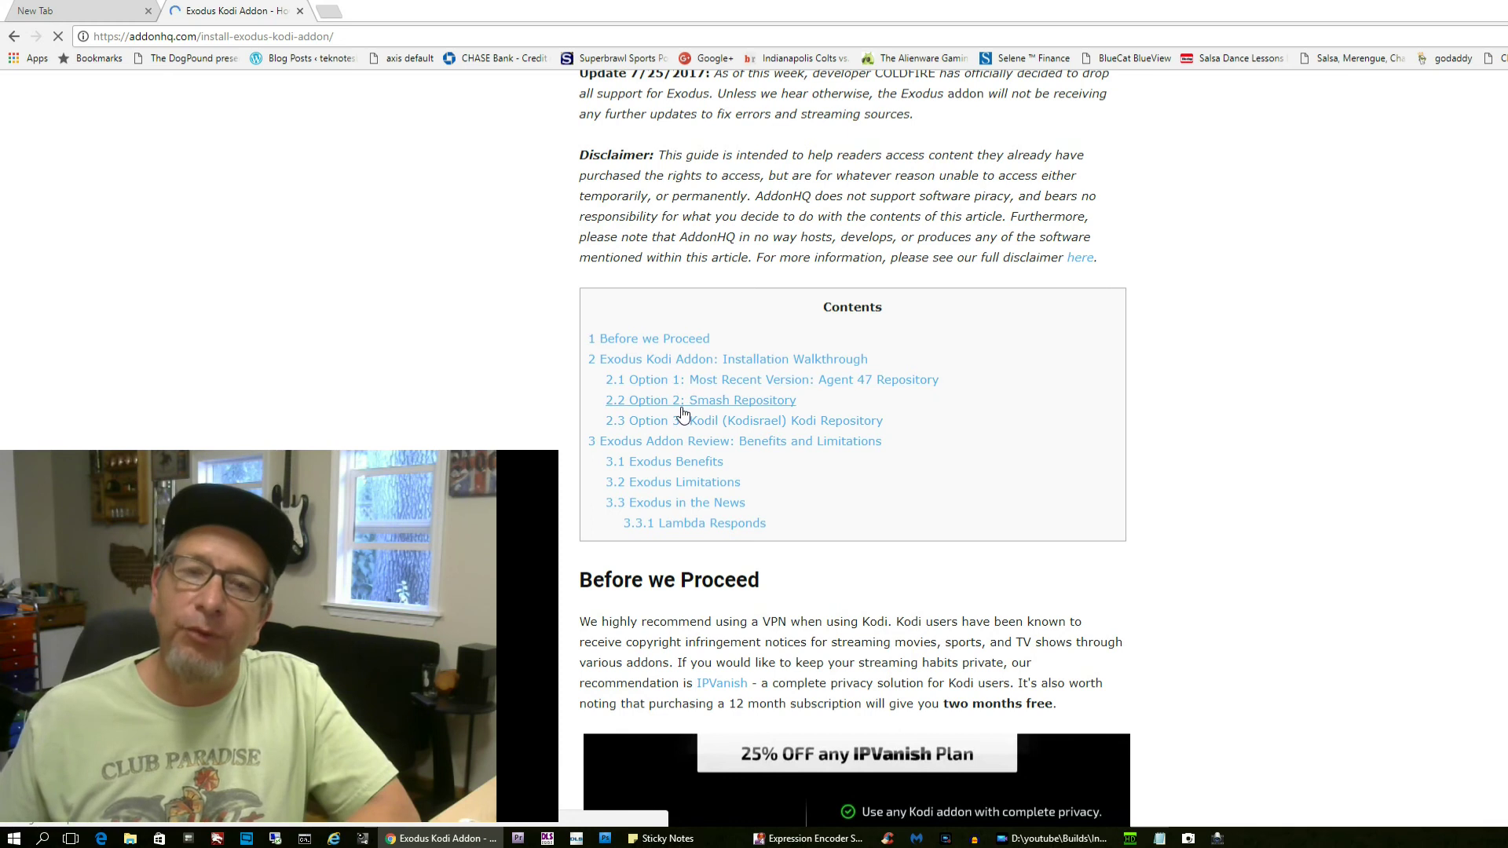
{"action": "scroll", "coordinate": [1245, 506], "scroll_direction": "down", "scroll_amount": 1}
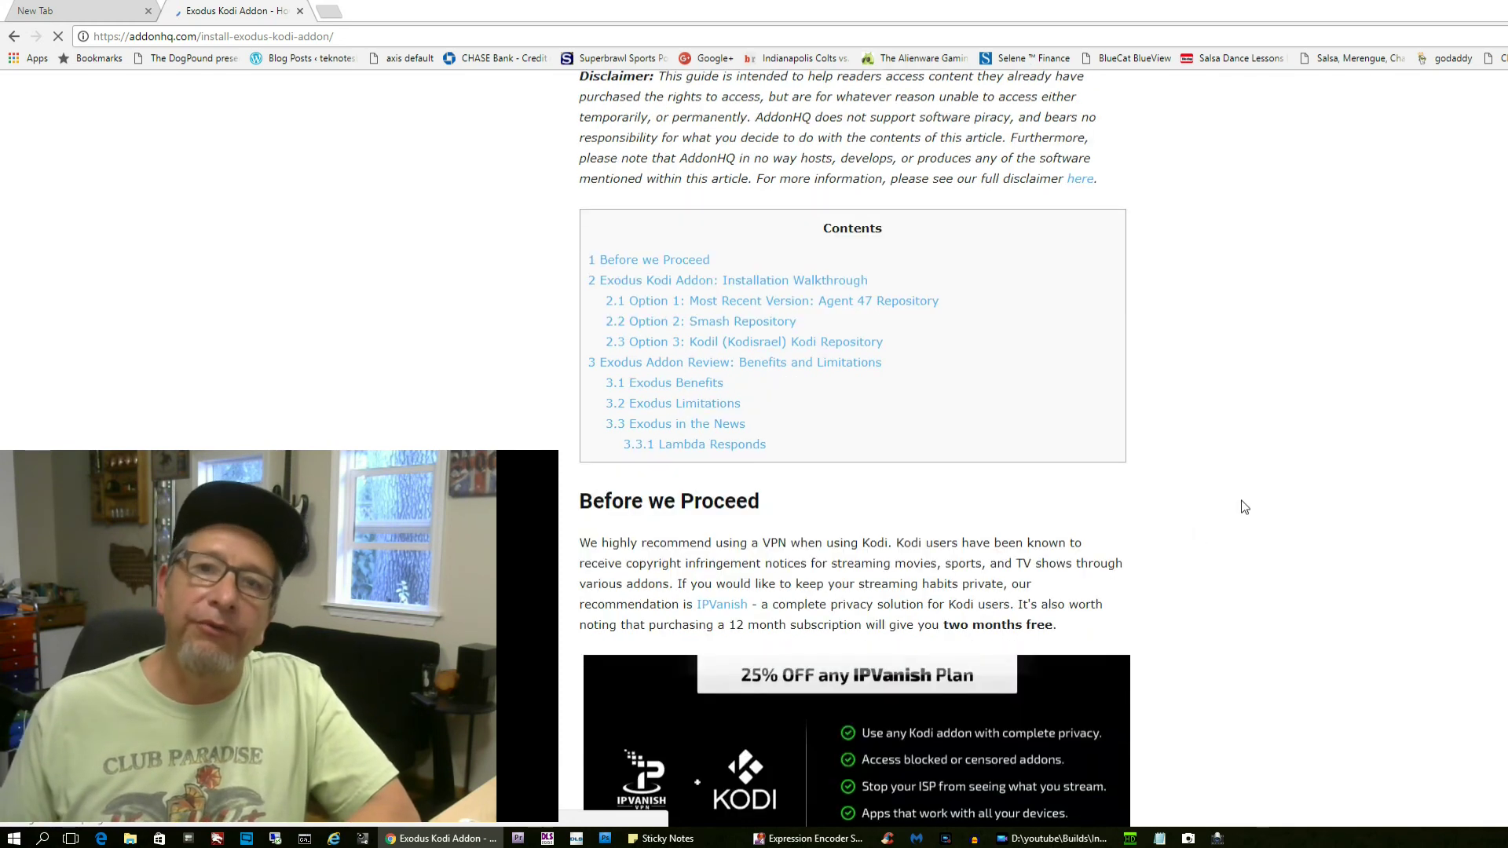
Read through the article's installation walkthrough for the Cypher's Locker repository and the Smash Repository option.
{"action": "scroll", "coordinate": [1244, 507], "scroll_direction": "down", "scroll_amount": 9}
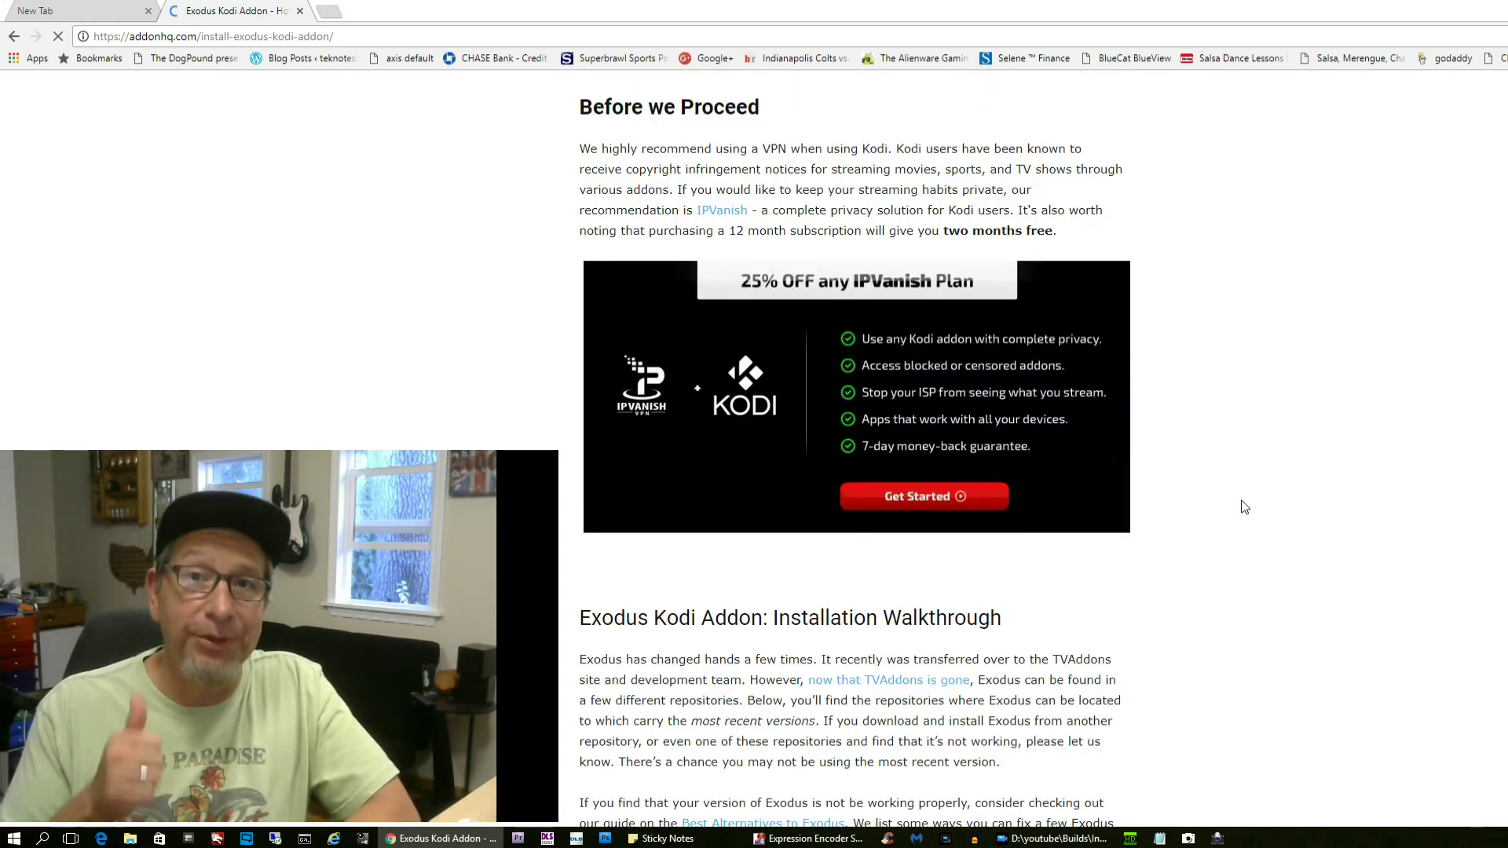
{"action": "scroll", "coordinate": [1244, 506], "scroll_direction": "down", "scroll_amount": 3}
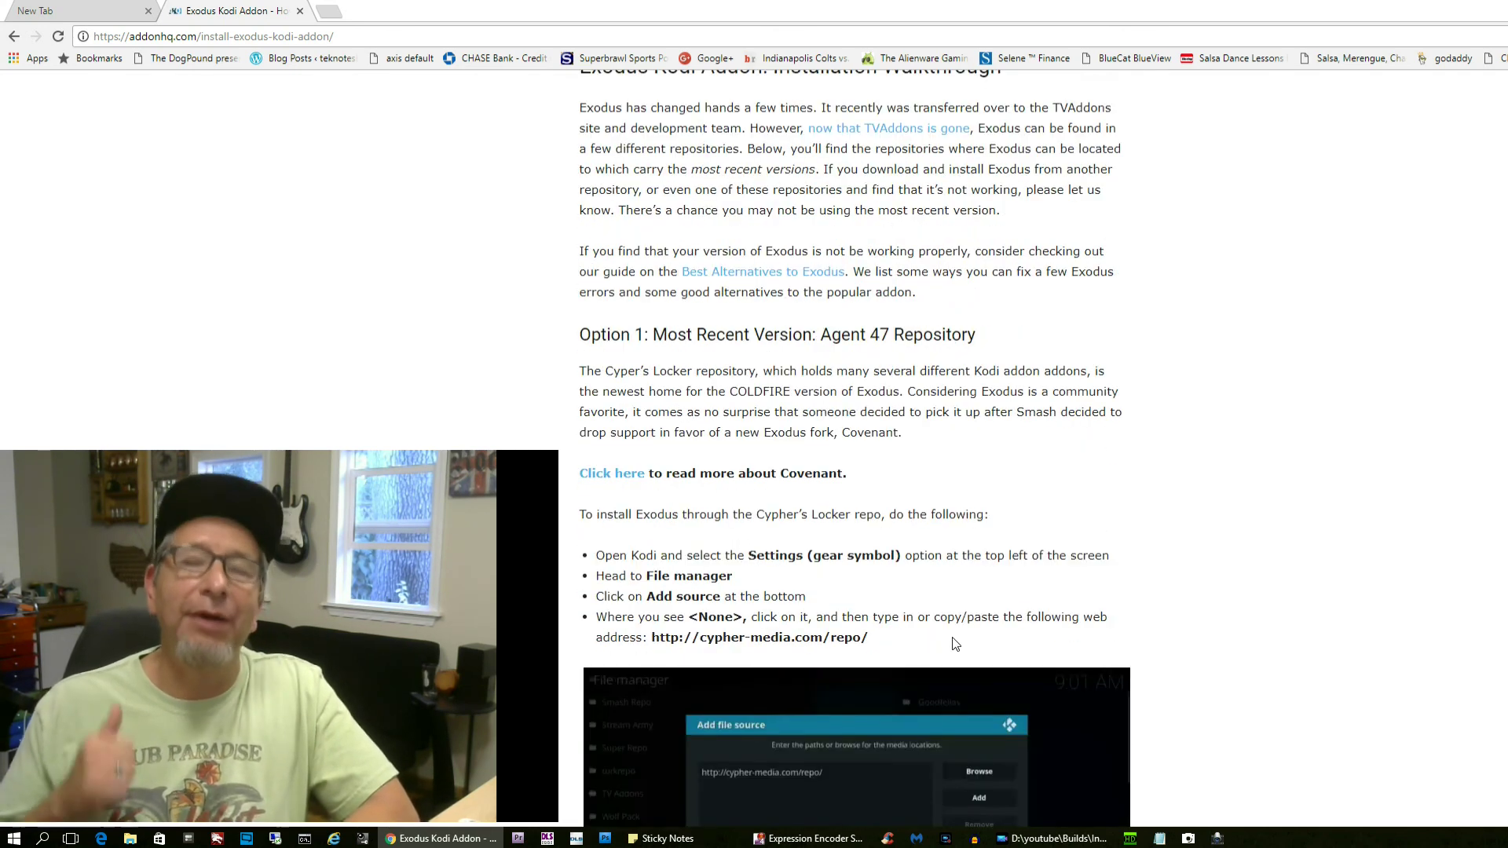
{"action": "scroll", "coordinate": [1256, 558], "scroll_direction": "down", "scroll_amount": 5}
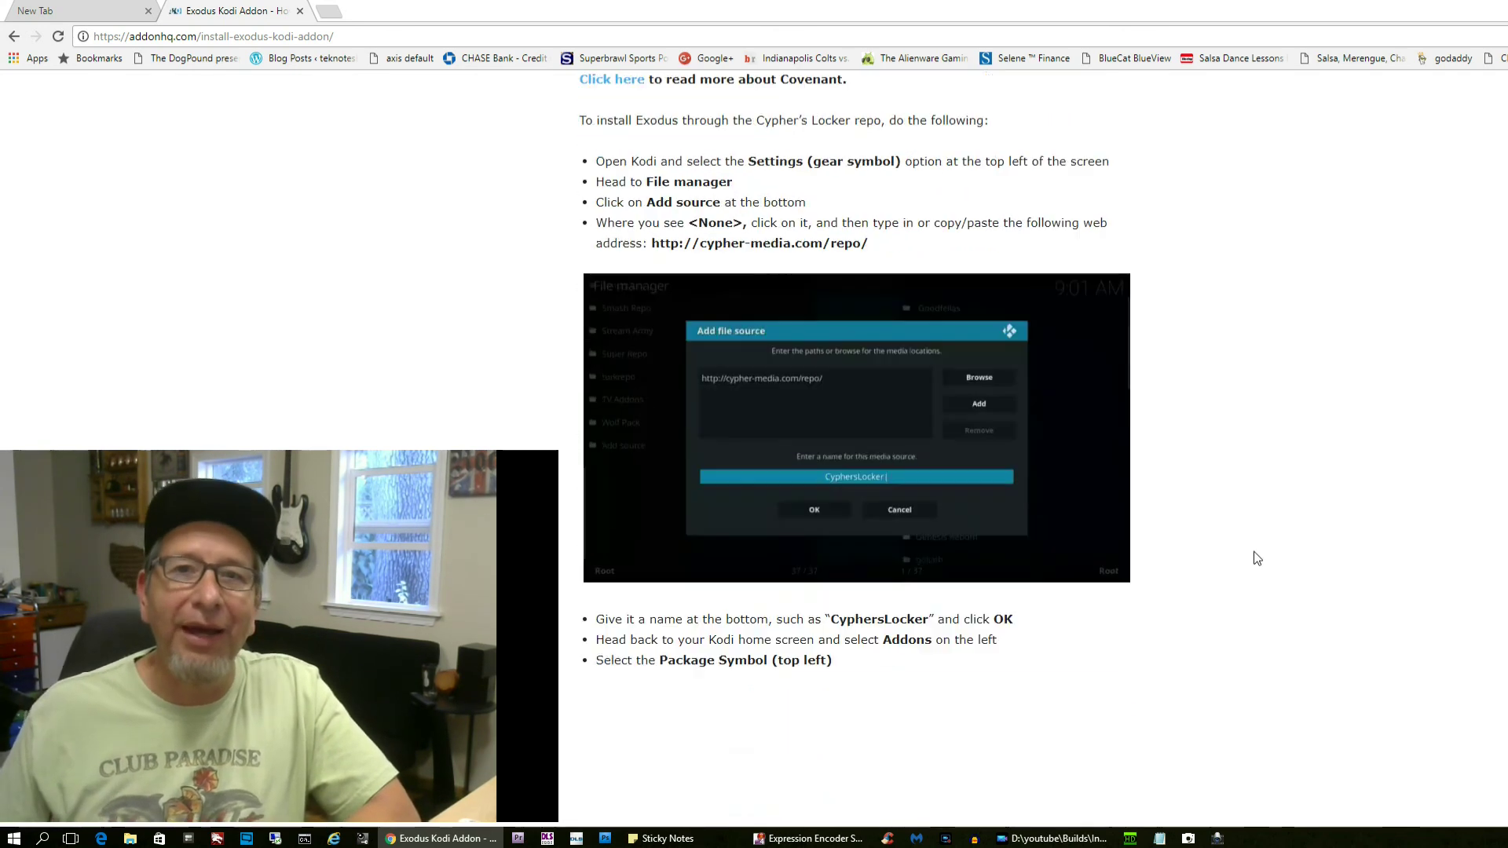
{"action": "scroll", "coordinate": [1257, 558], "scroll_direction": "down", "scroll_amount": 8}
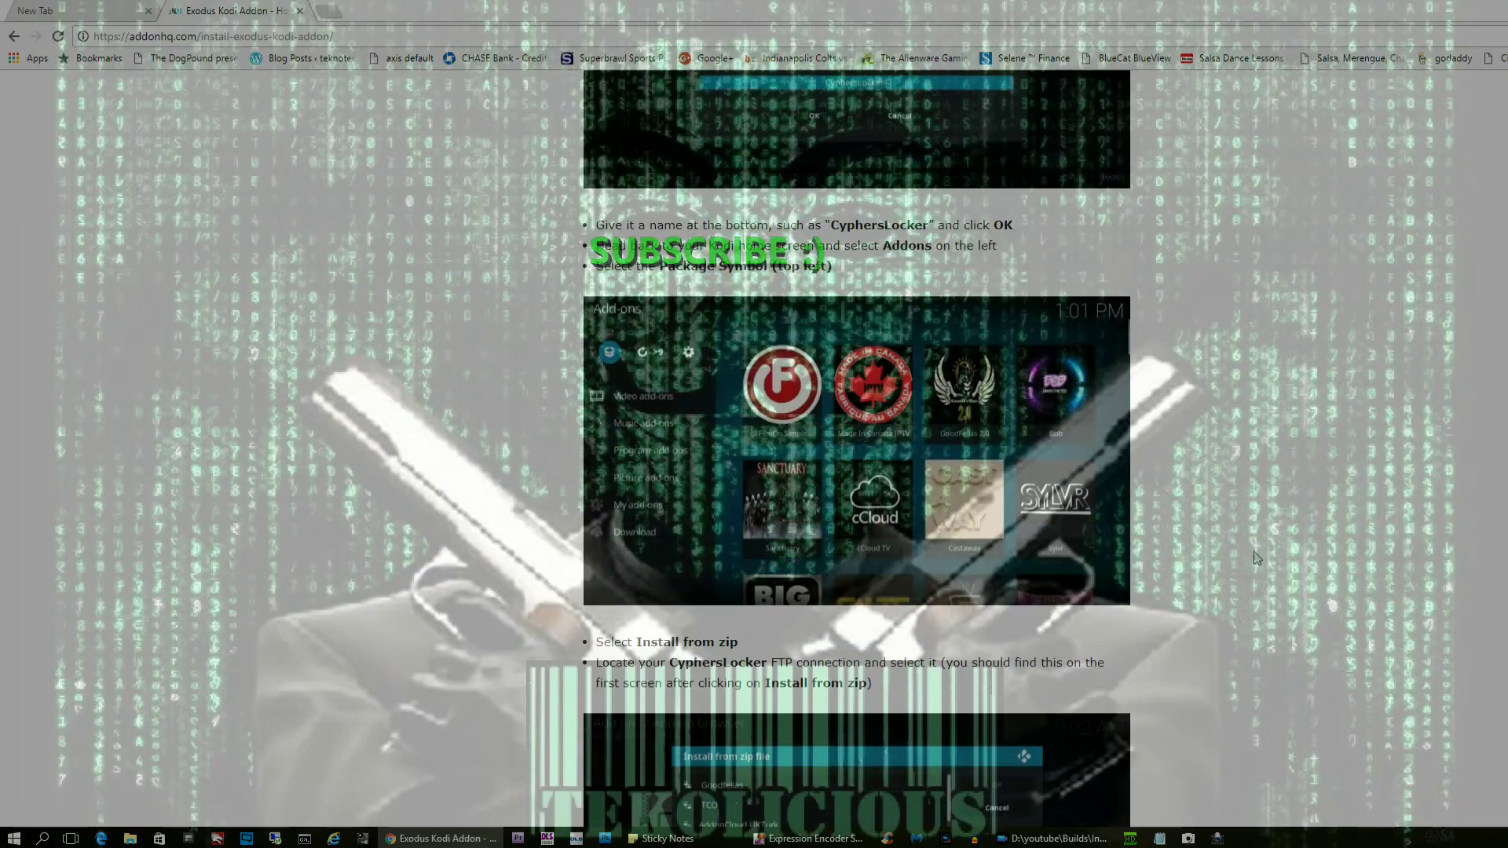
{"action": "scroll", "coordinate": [1257, 559], "scroll_direction": "down", "scroll_amount": 8}
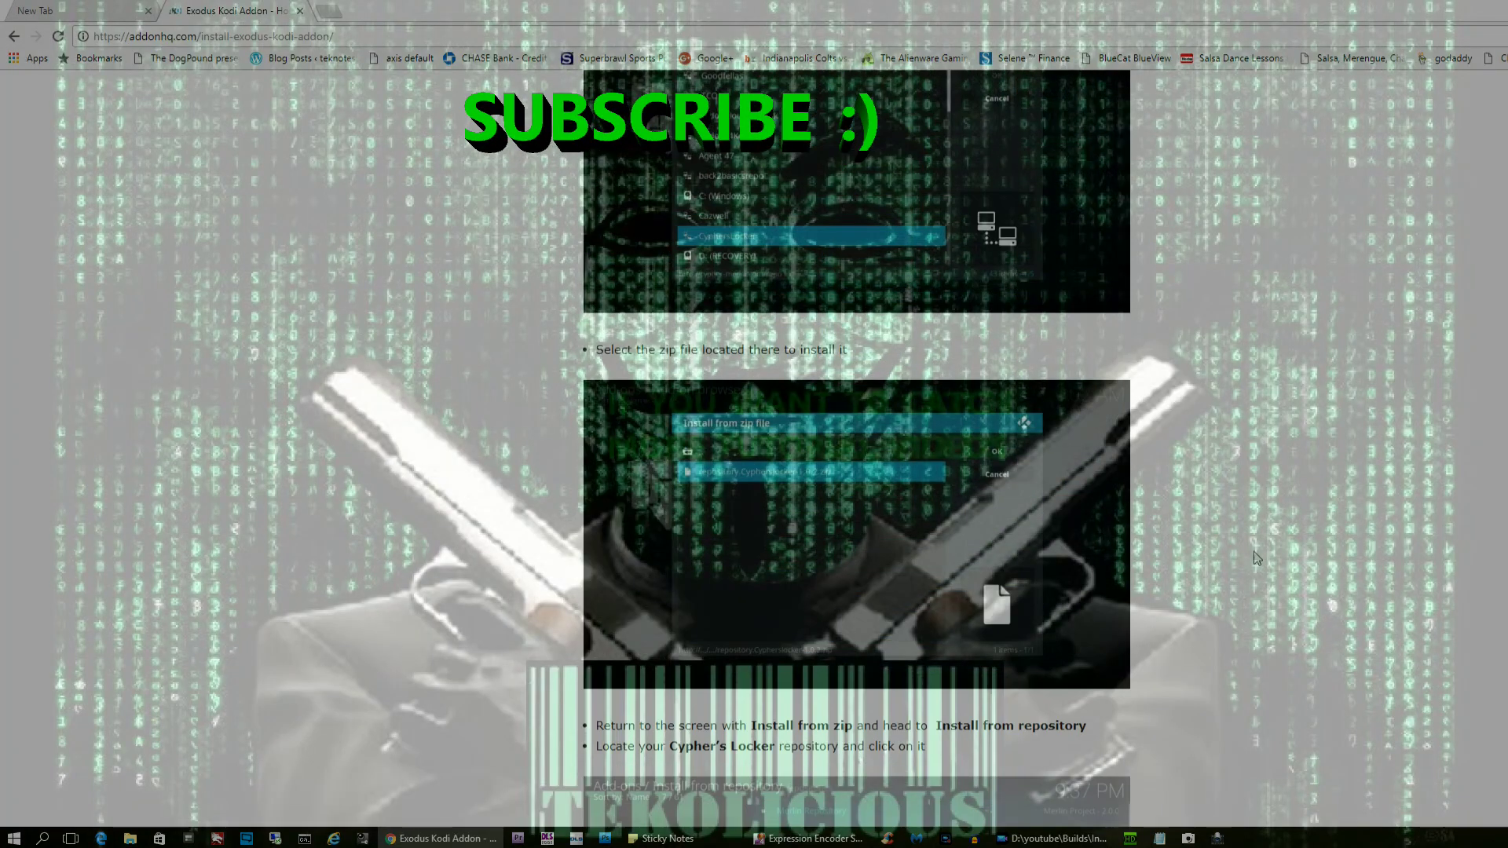
{"action": "scroll", "coordinate": [1257, 559], "scroll_direction": "down", "scroll_amount": 15}
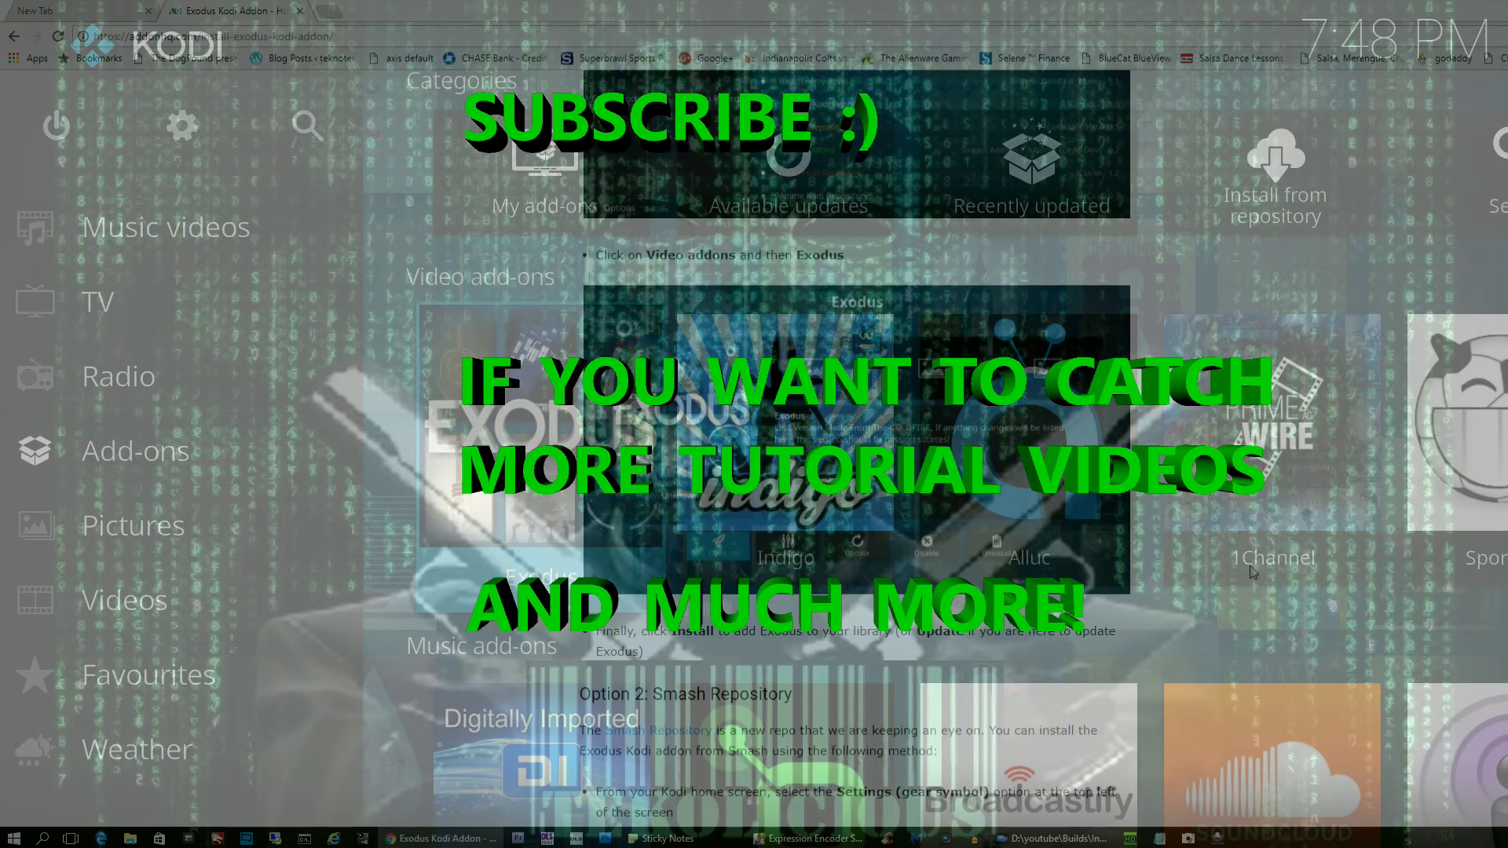
{"action": "scroll", "coordinate": [1254, 571], "scroll_direction": "down", "scroll_amount": 1}
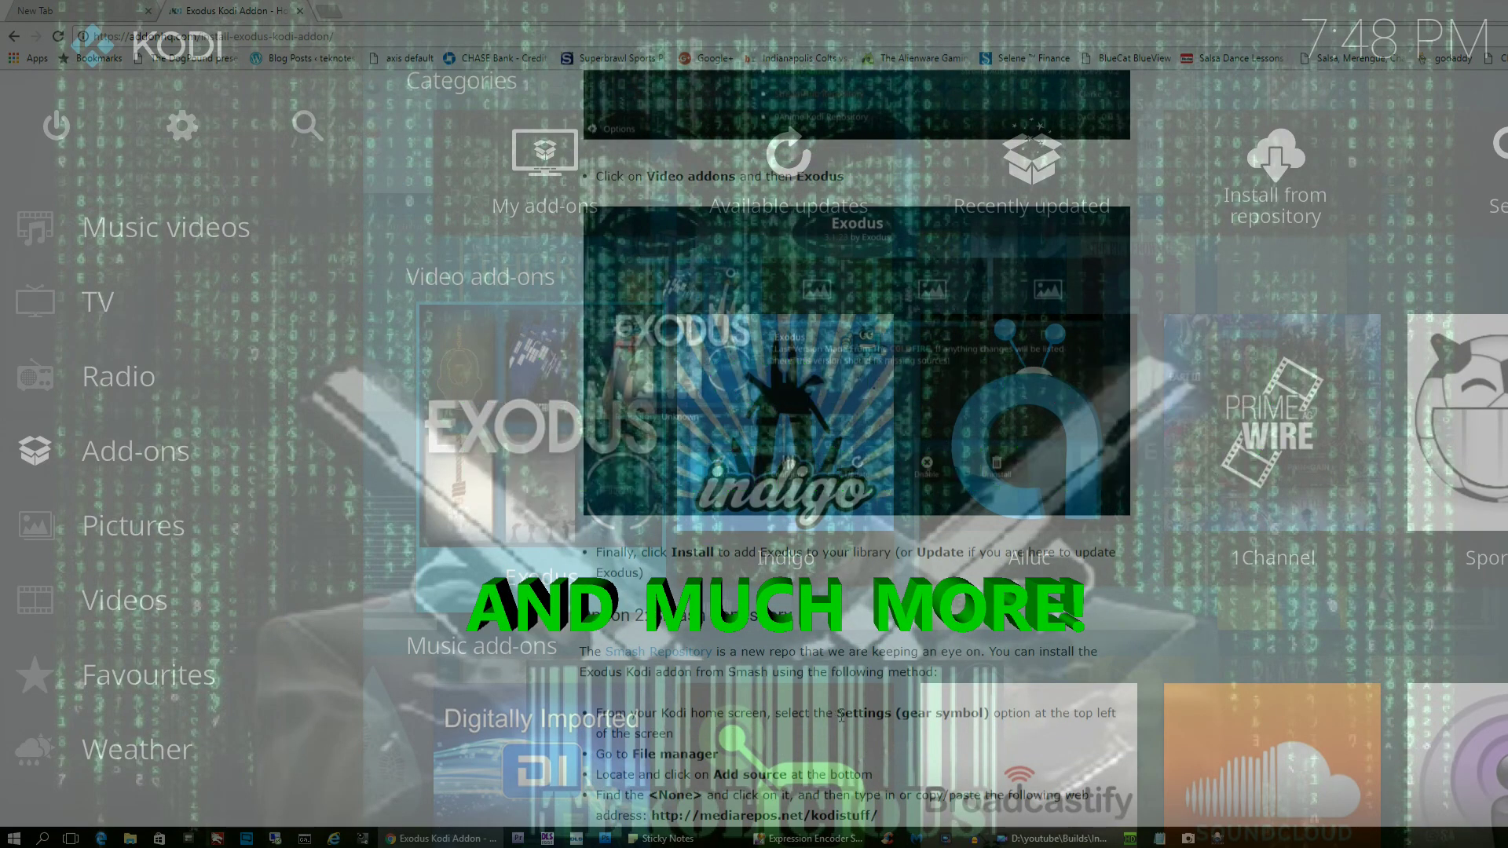
{"action": "scroll", "coordinate": [797, 734], "scroll_direction": "down", "scroll_amount": 2}
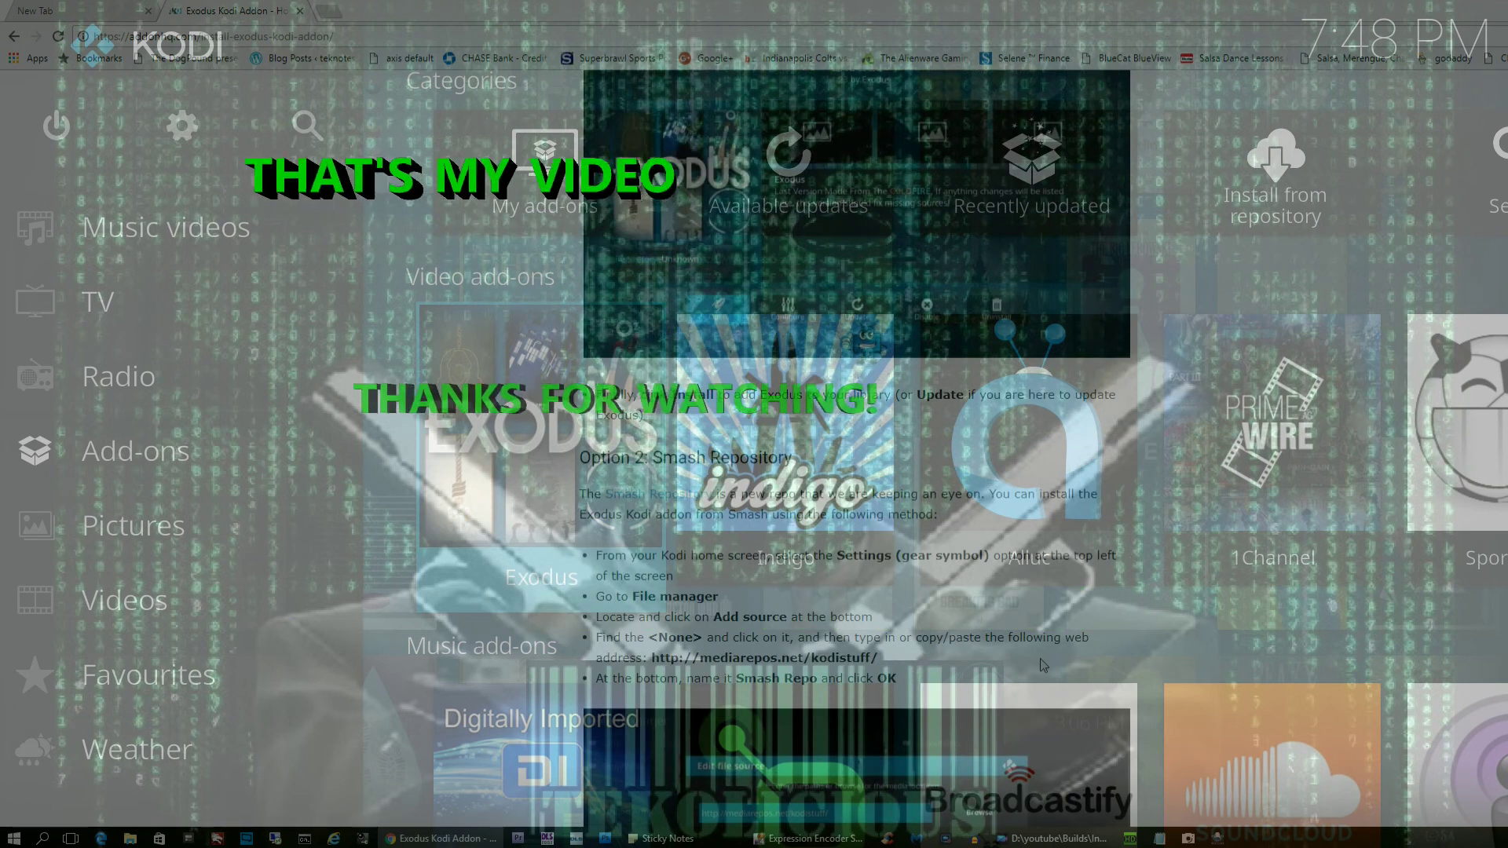
{"action": "scroll", "coordinate": [931, 674], "scroll_direction": "down", "scroll_amount": 4}
{"action": "scroll", "coordinate": [1045, 655], "scroll_direction": "down", "scroll_amount": 5}
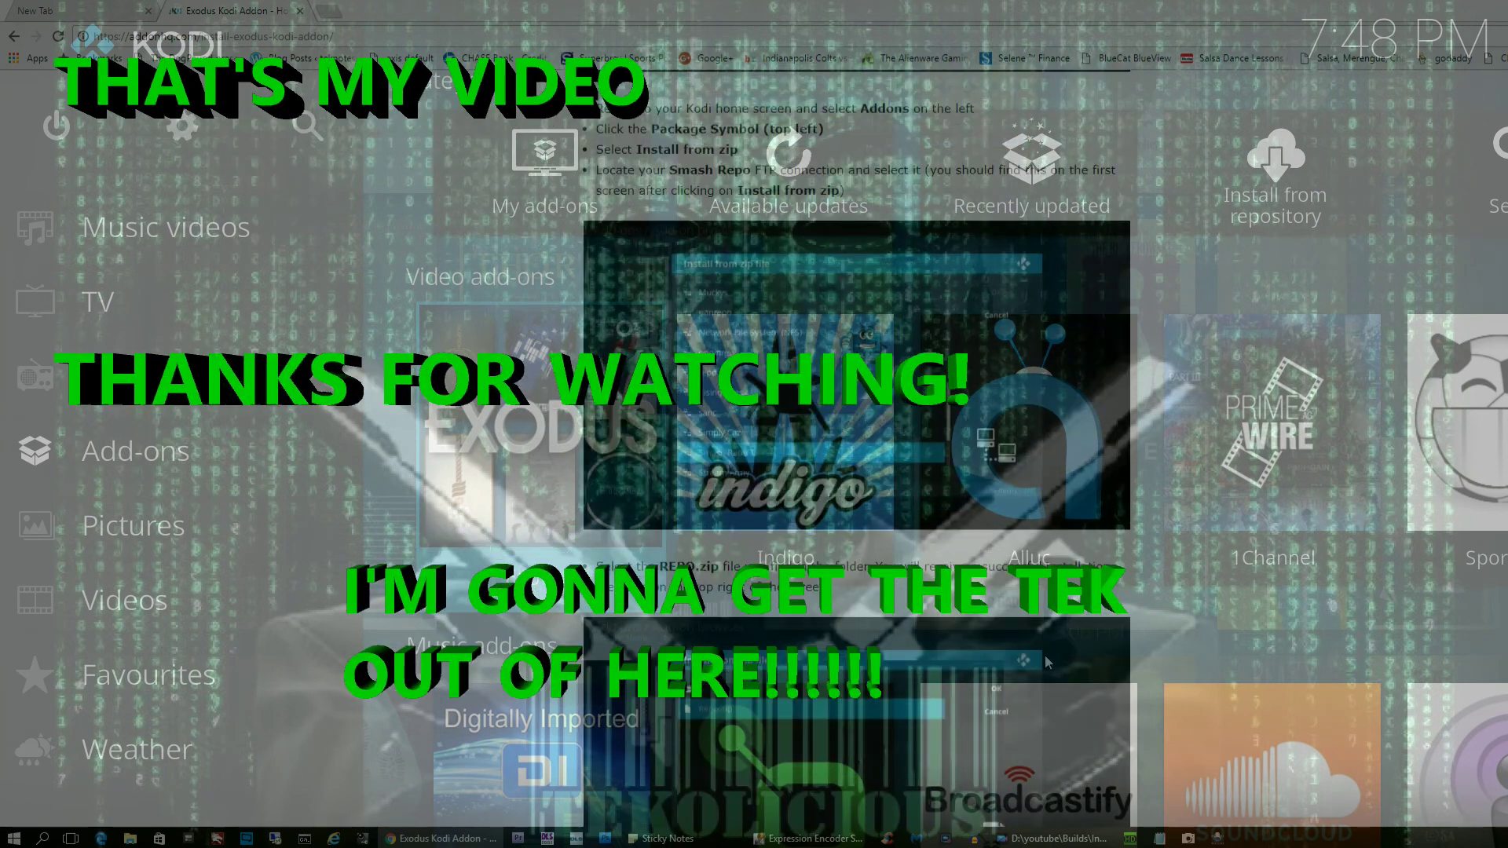